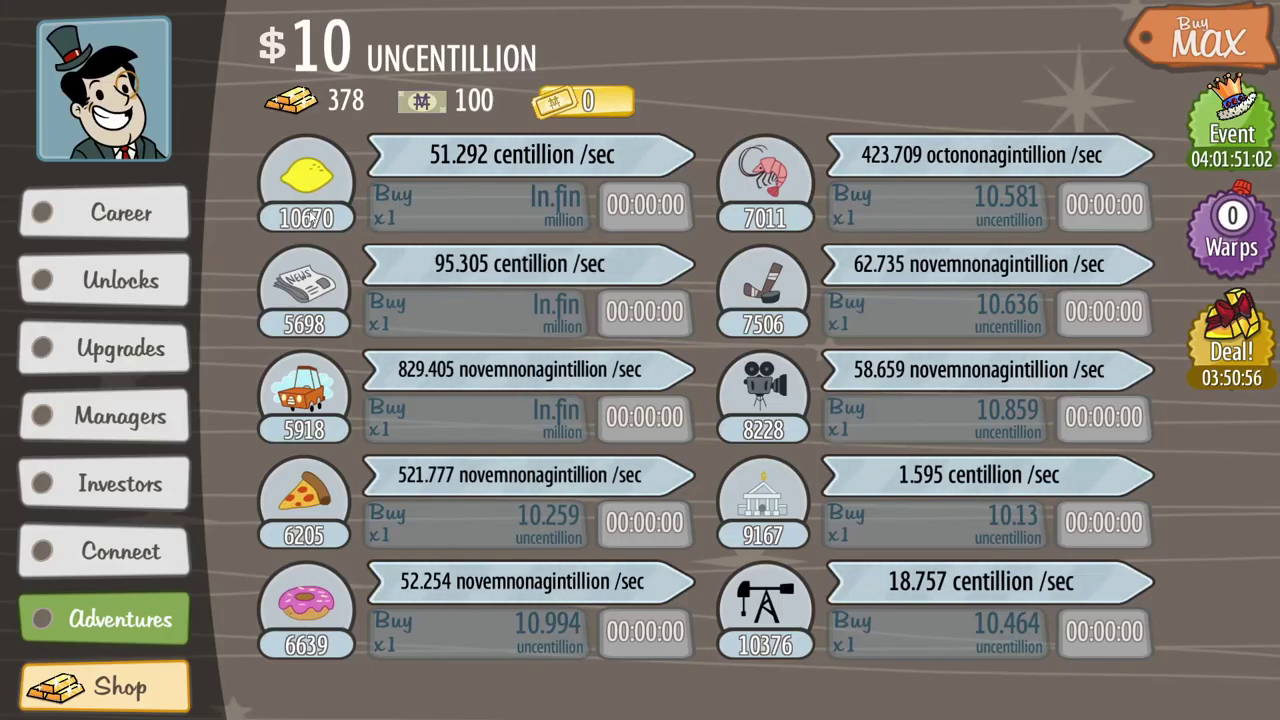
- Check the career statistics showing 10 uncentillion cash, then close the overlay
left_click(110, 142)
left_click(790, 228)
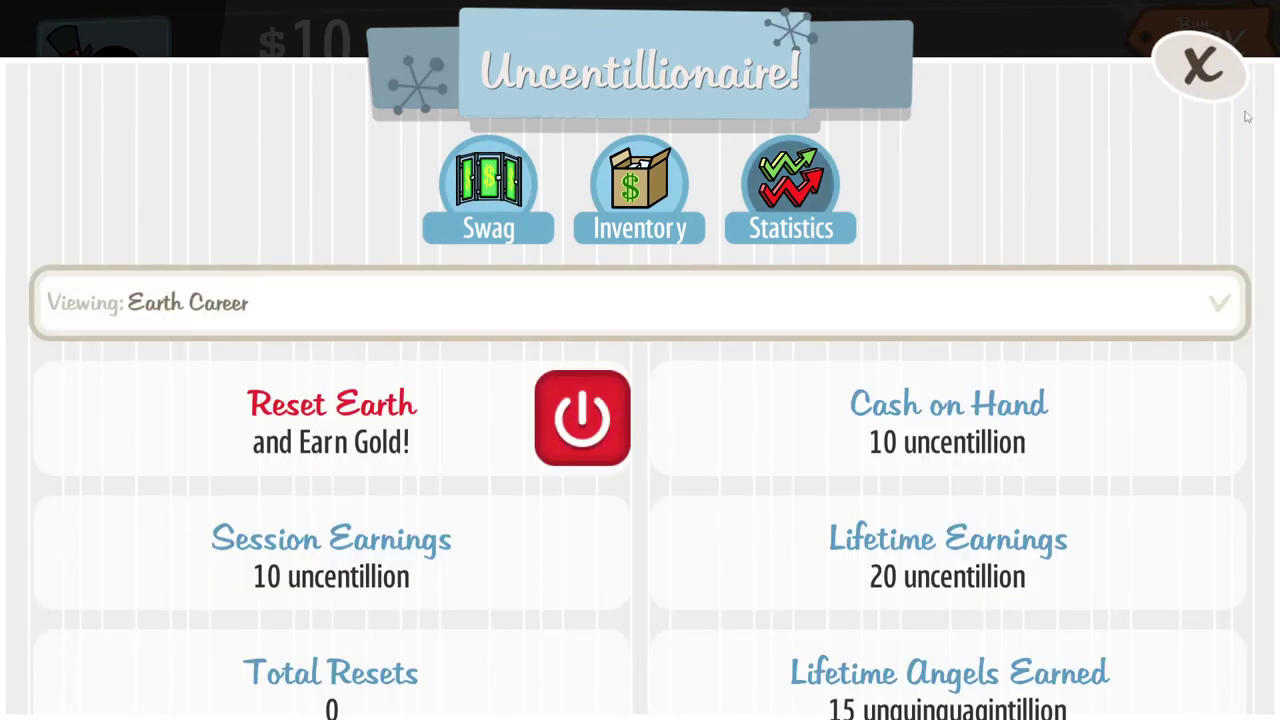
left_click(1202, 60)
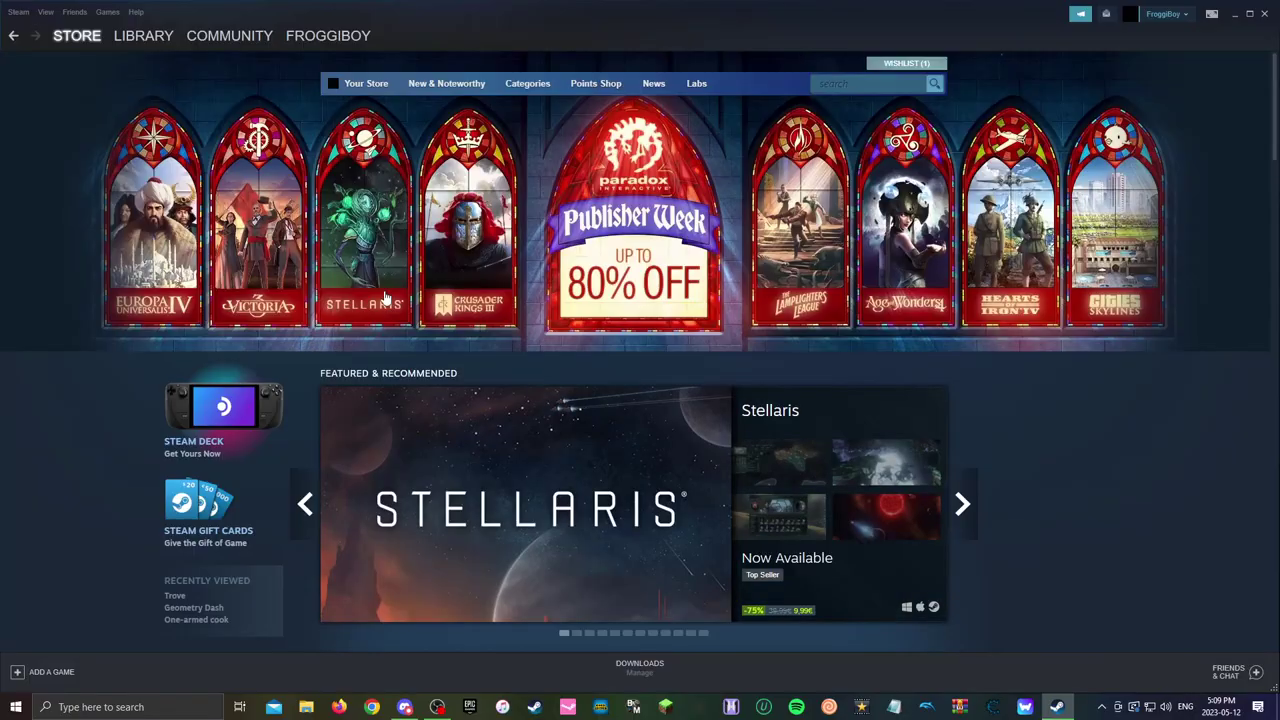
- Untick 'Enable Steam Cloud synchronization' in Steam's Cloud settings and apply with OK
left_click(16, 13)
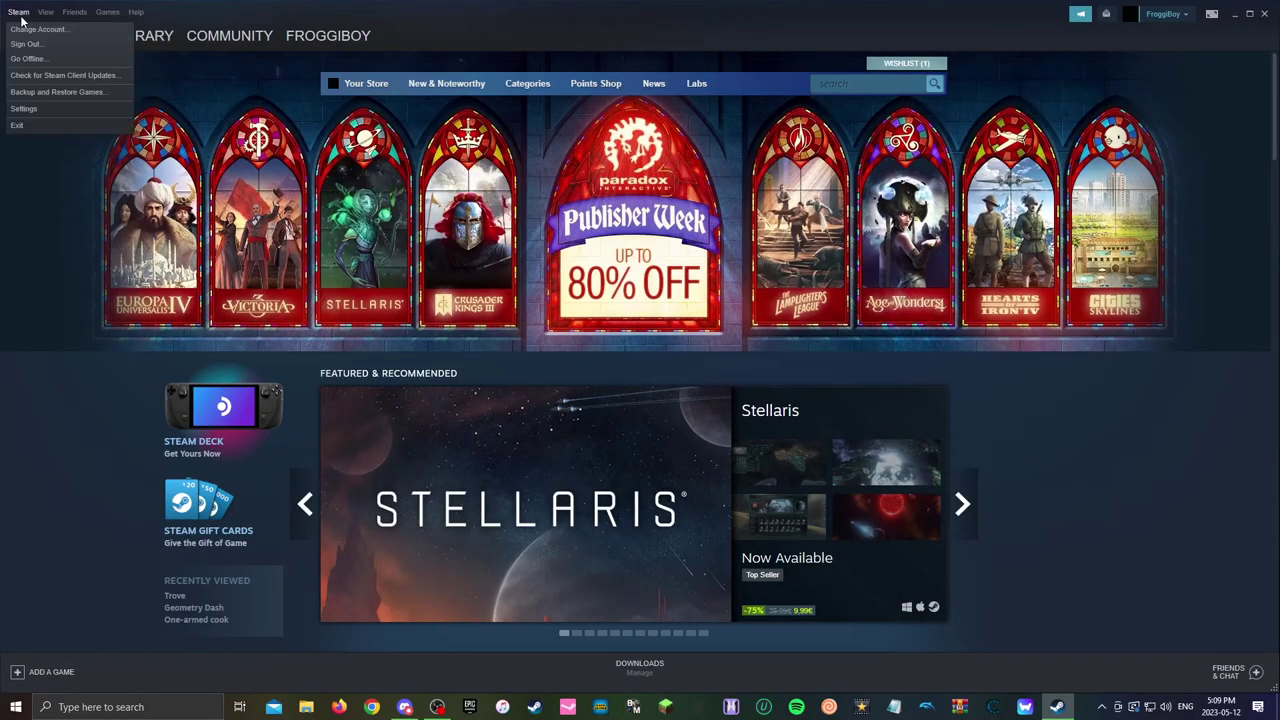
left_click(35, 107)
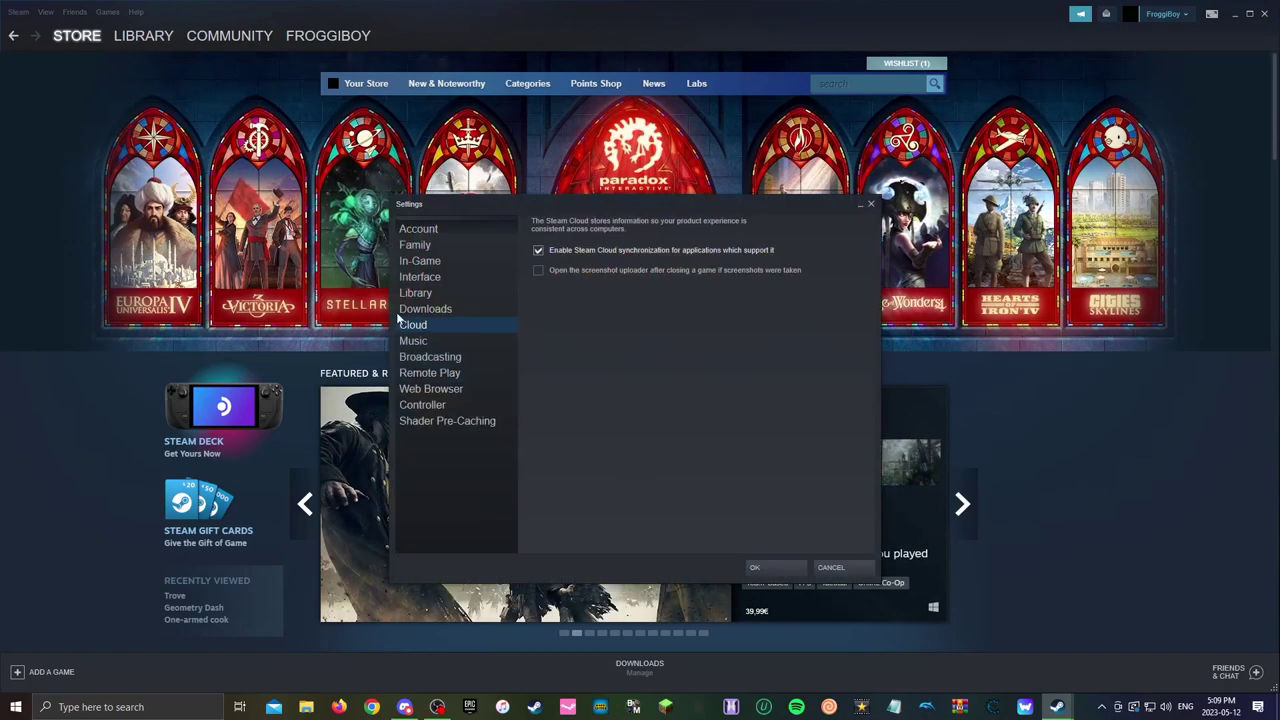
left_click(418, 229)
left_click(413, 325)
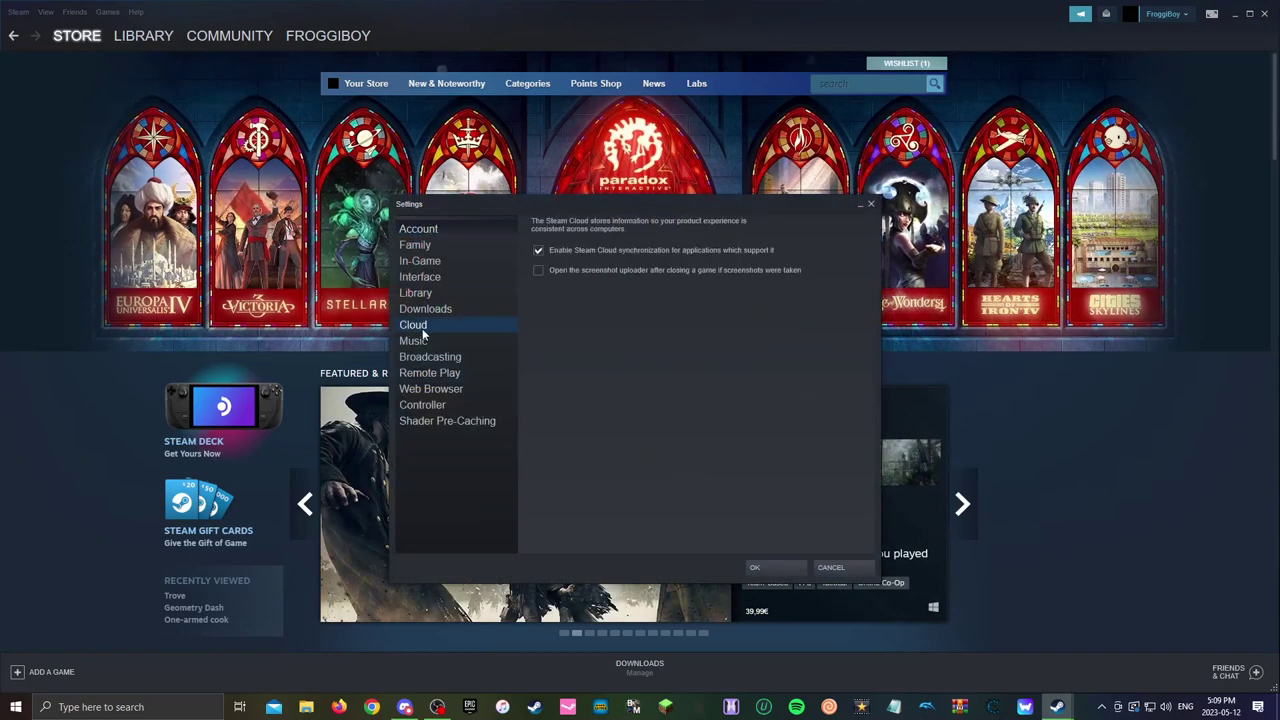
left_click(538, 251)
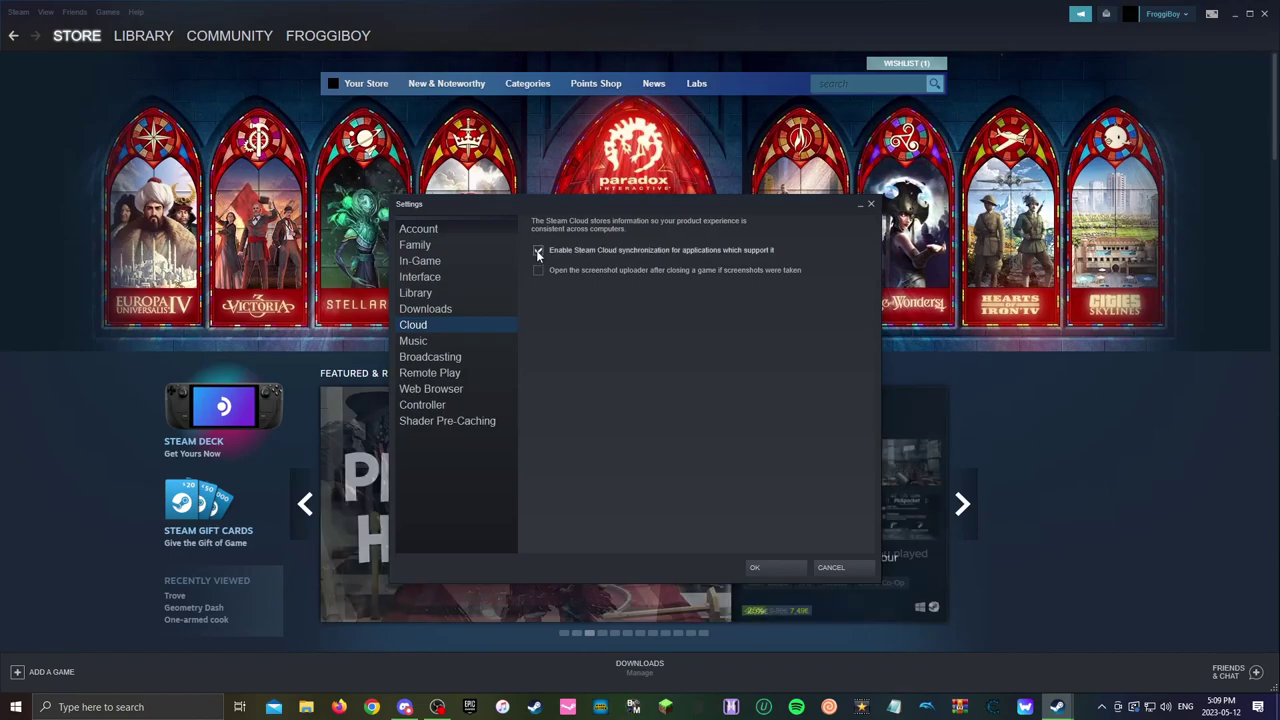
left_click(773, 567)
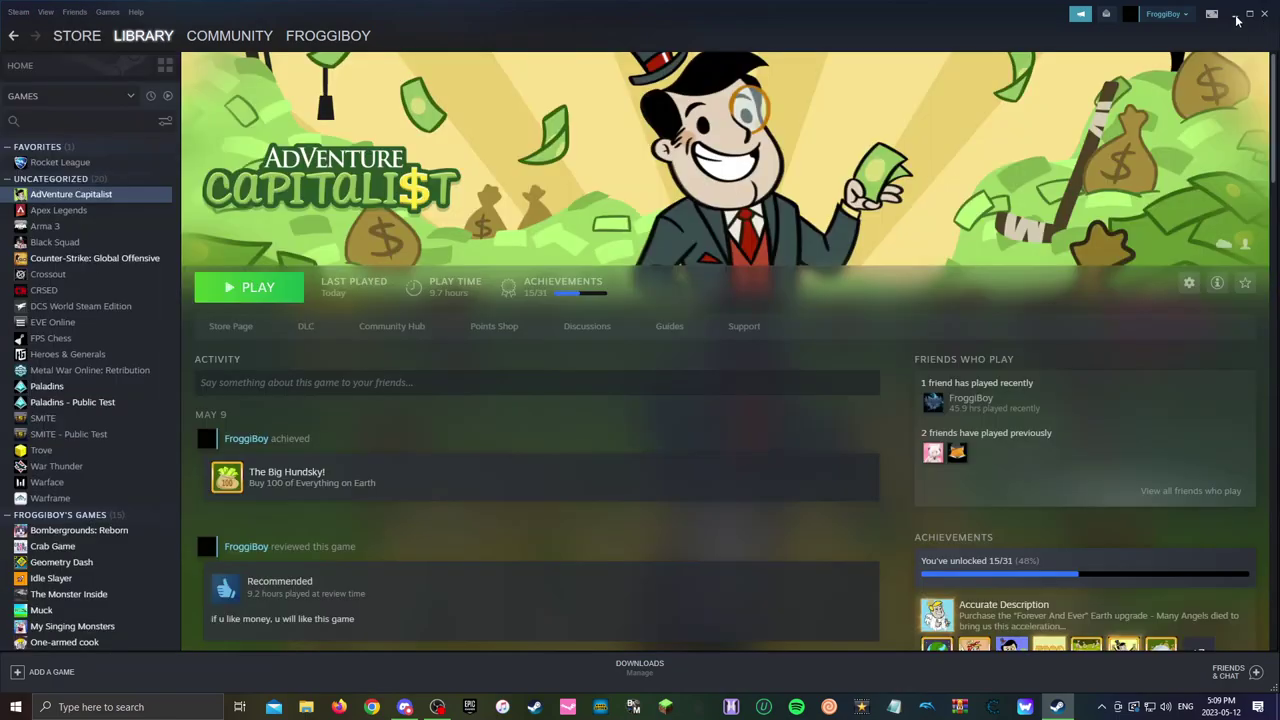
- Minimize Steam and open Local Disk (C:) > Program Files (x86) in File Explorer
left_click(1236, 16)
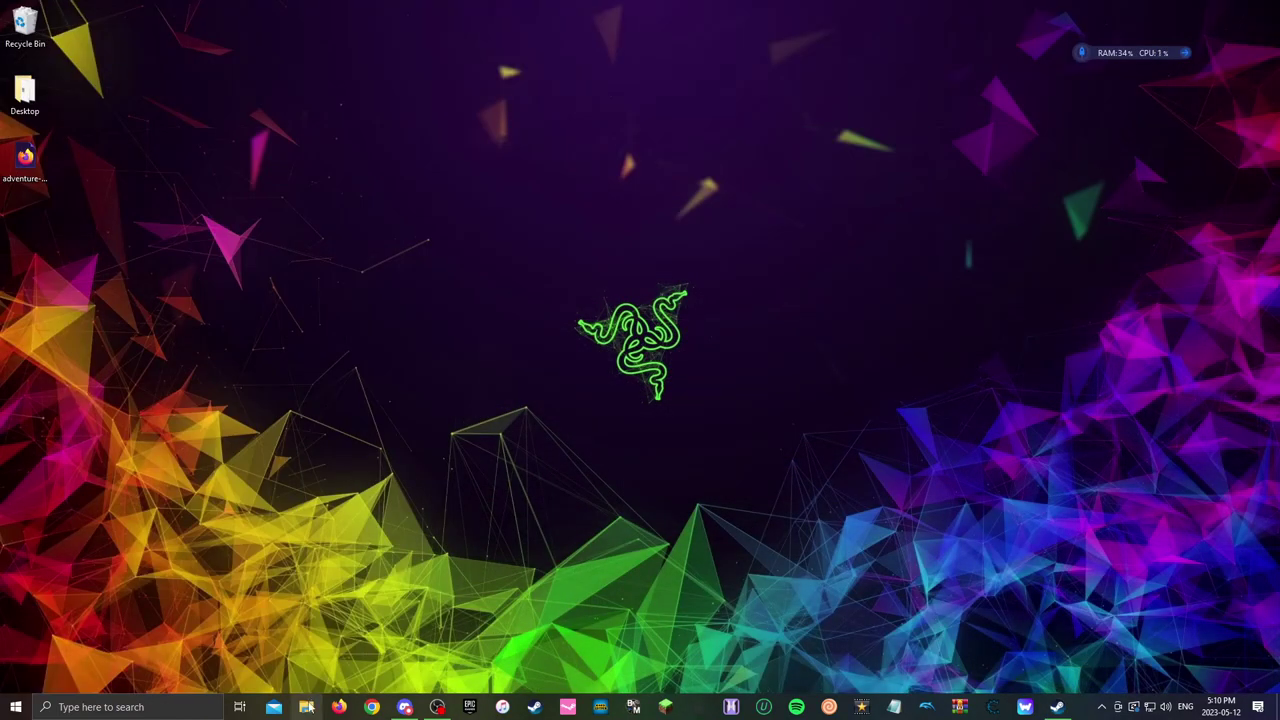
left_click(307, 707)
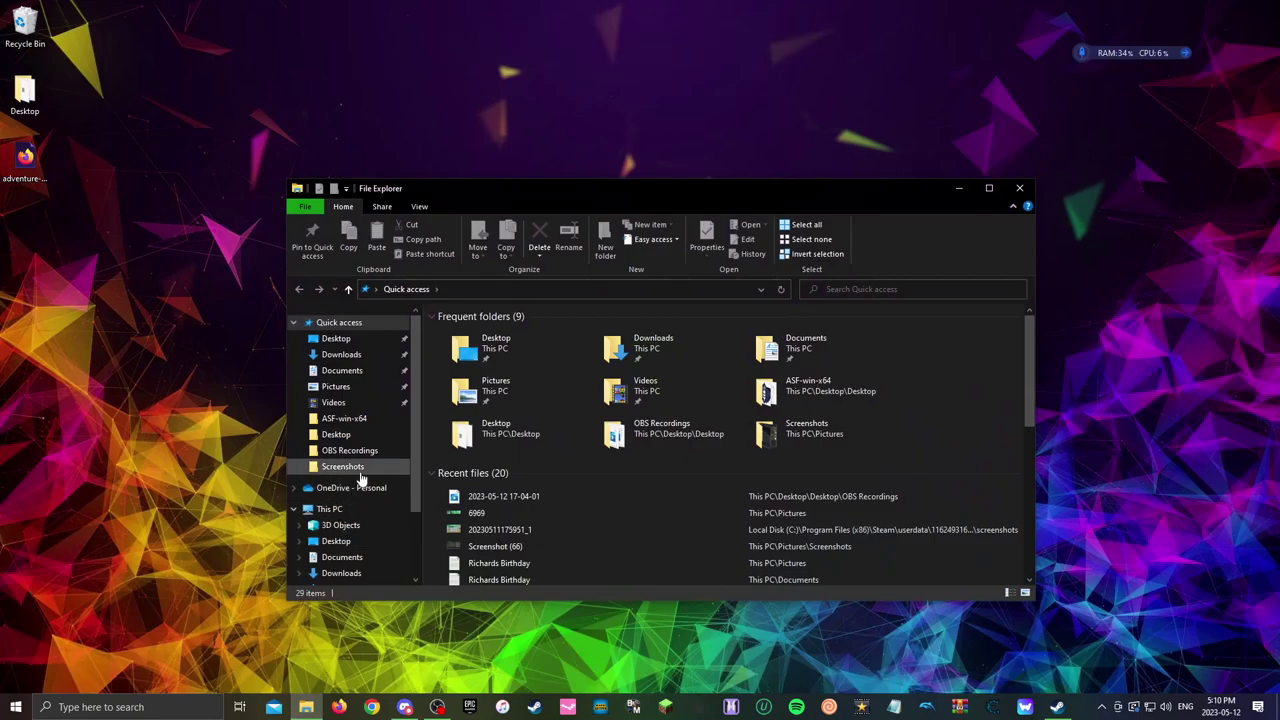
scroll(360, 520, "down", 2)
left_click(350, 547)
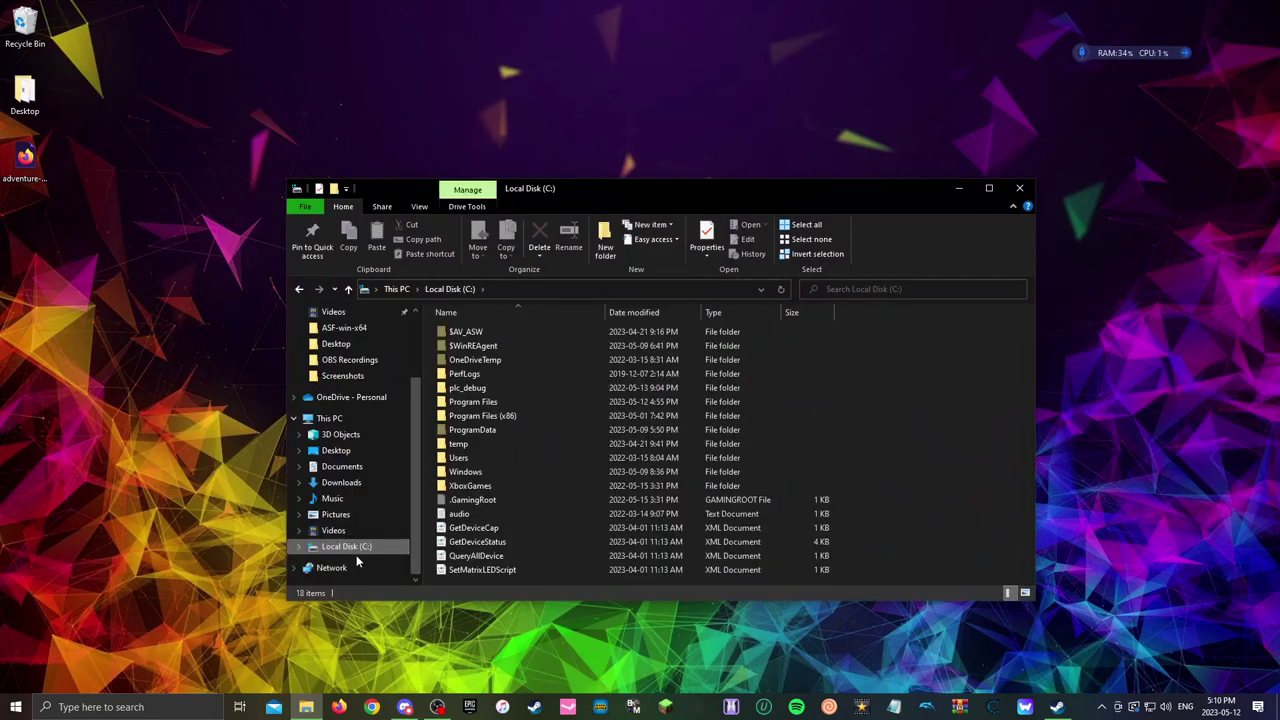
left_click(502, 422)
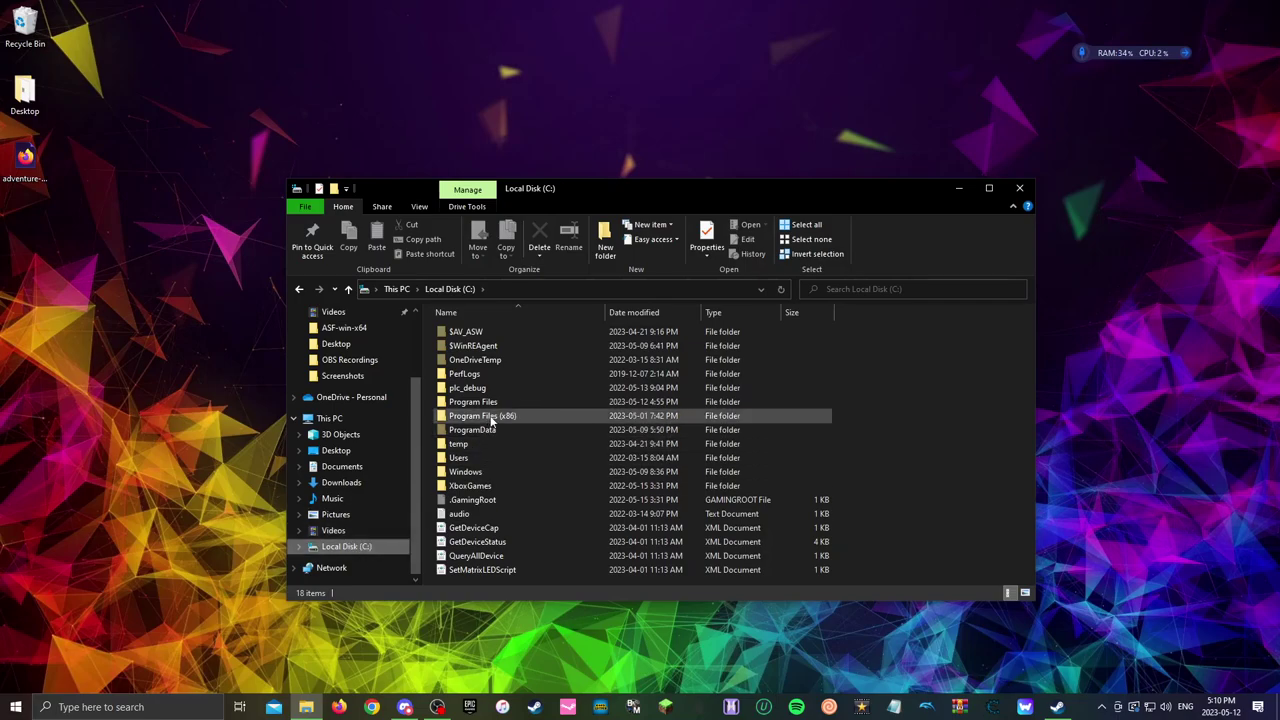
left_click(490, 420)
double_click(490, 420)
- Open Steam > userdata and the first account folder
scroll(486, 491, "down", 7)
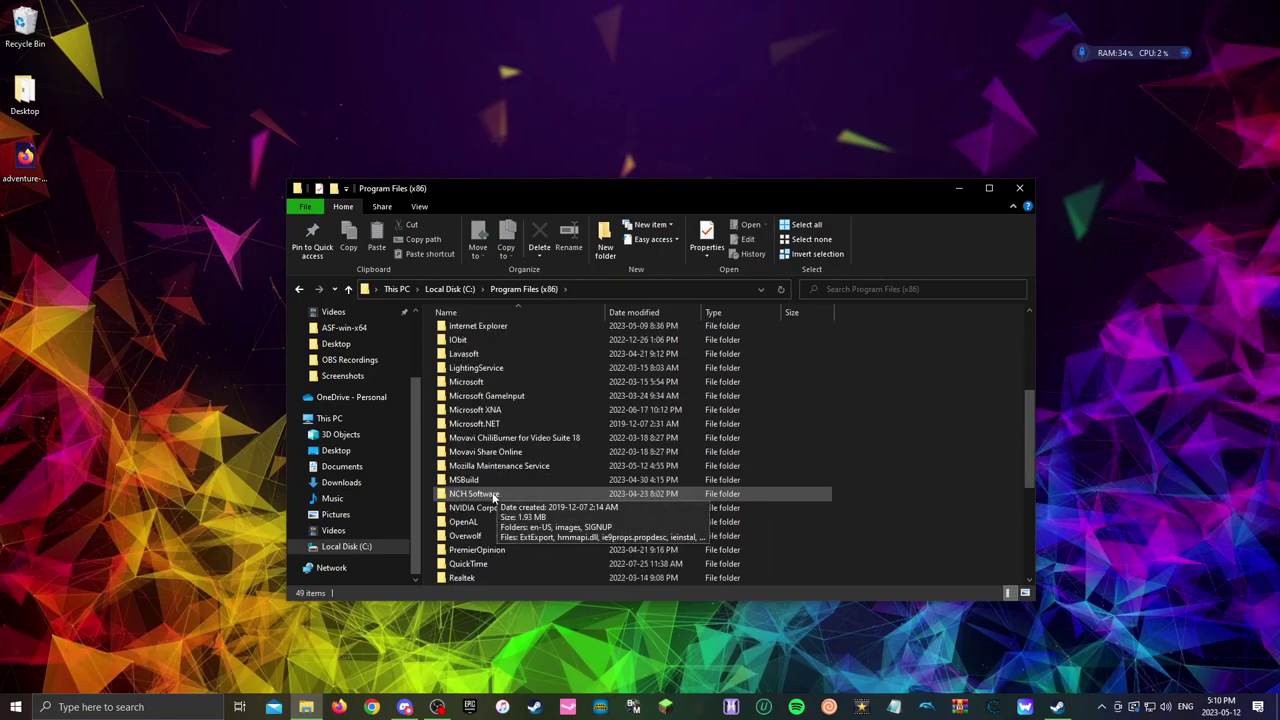
scroll(476, 558, "down", 2)
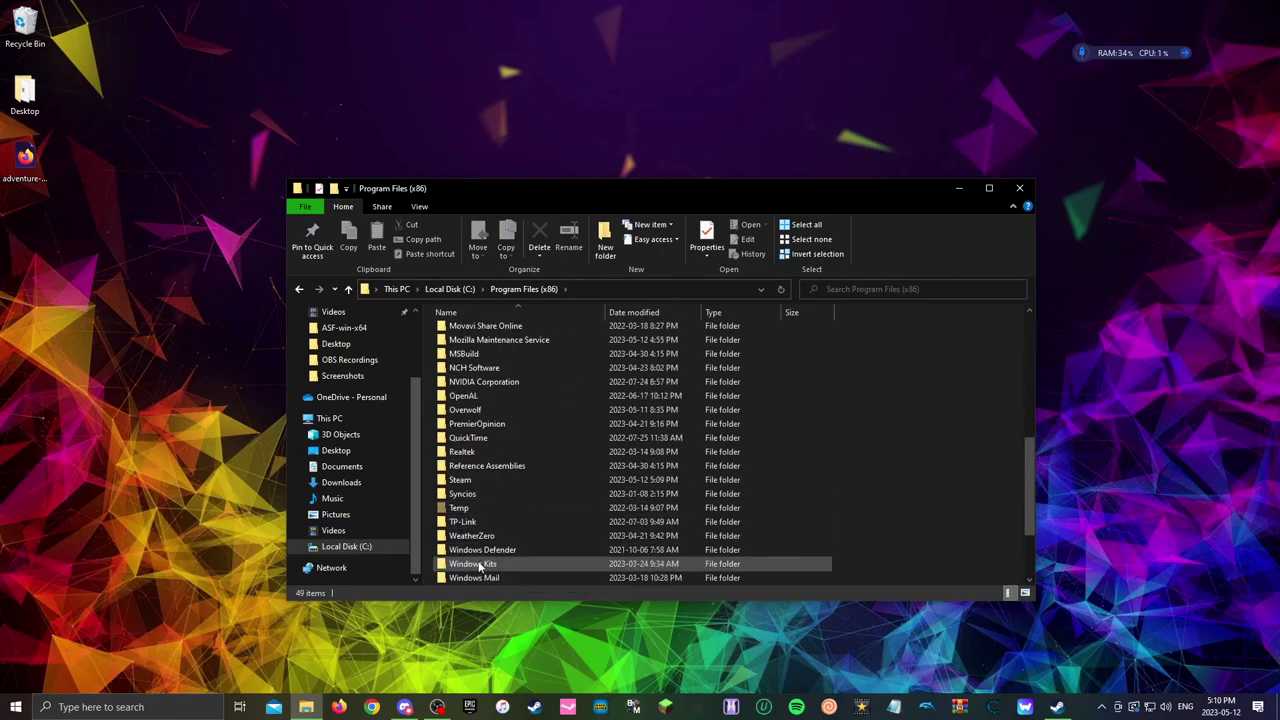
double_click(460, 486)
scroll(475, 440, "down", 5)
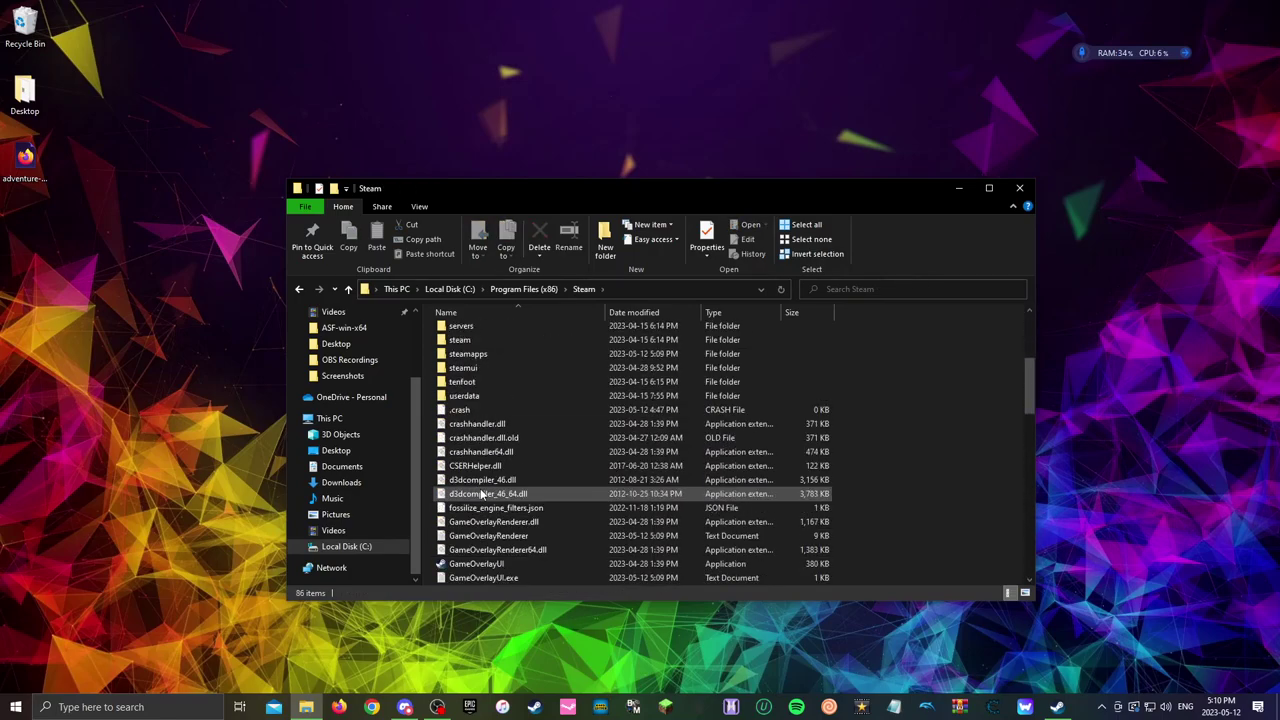
double_click(480, 396)
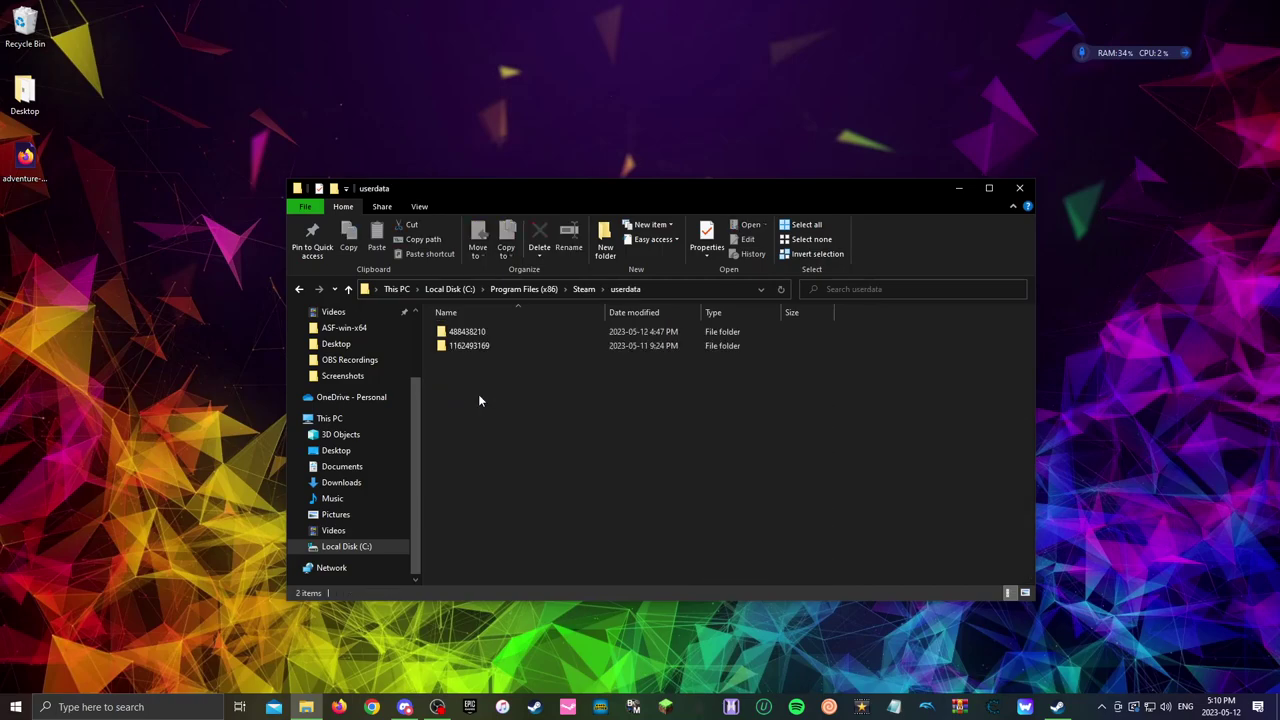
double_click(485, 333)
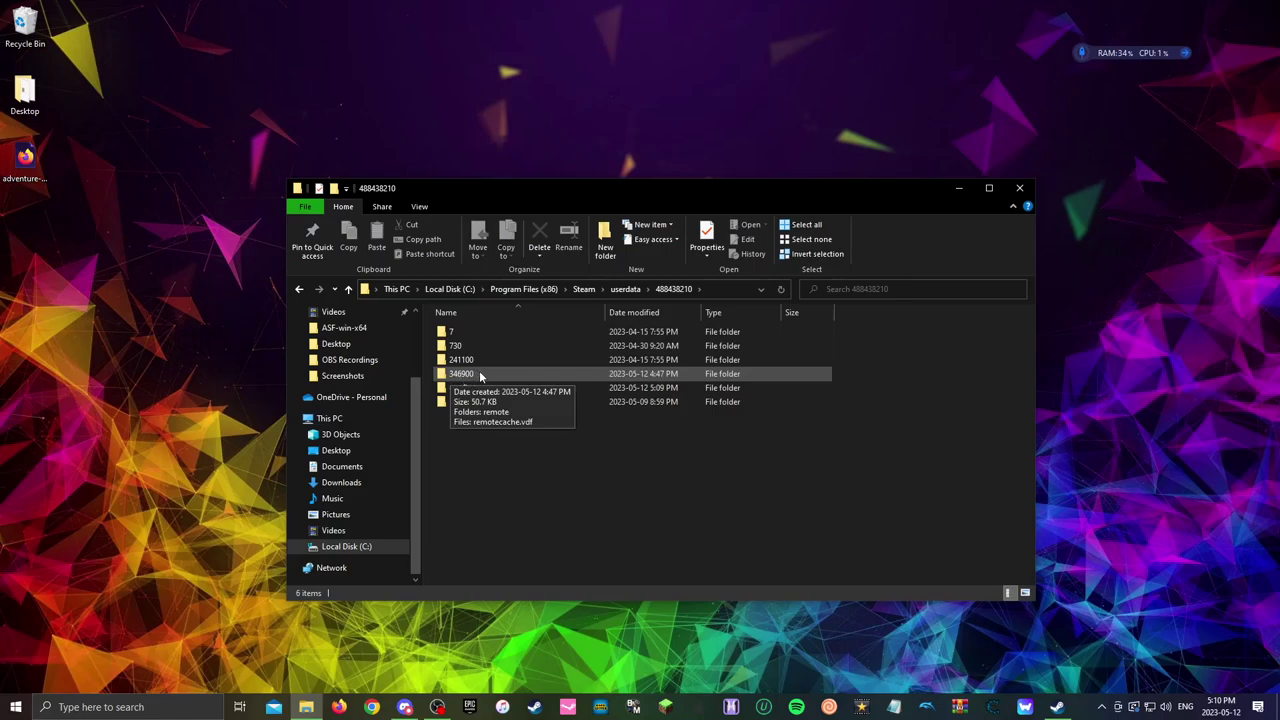
- Delete the 346900 folder from the first account folder
right_click(480, 372)
left_click(457, 372)
right_click(460, 372)
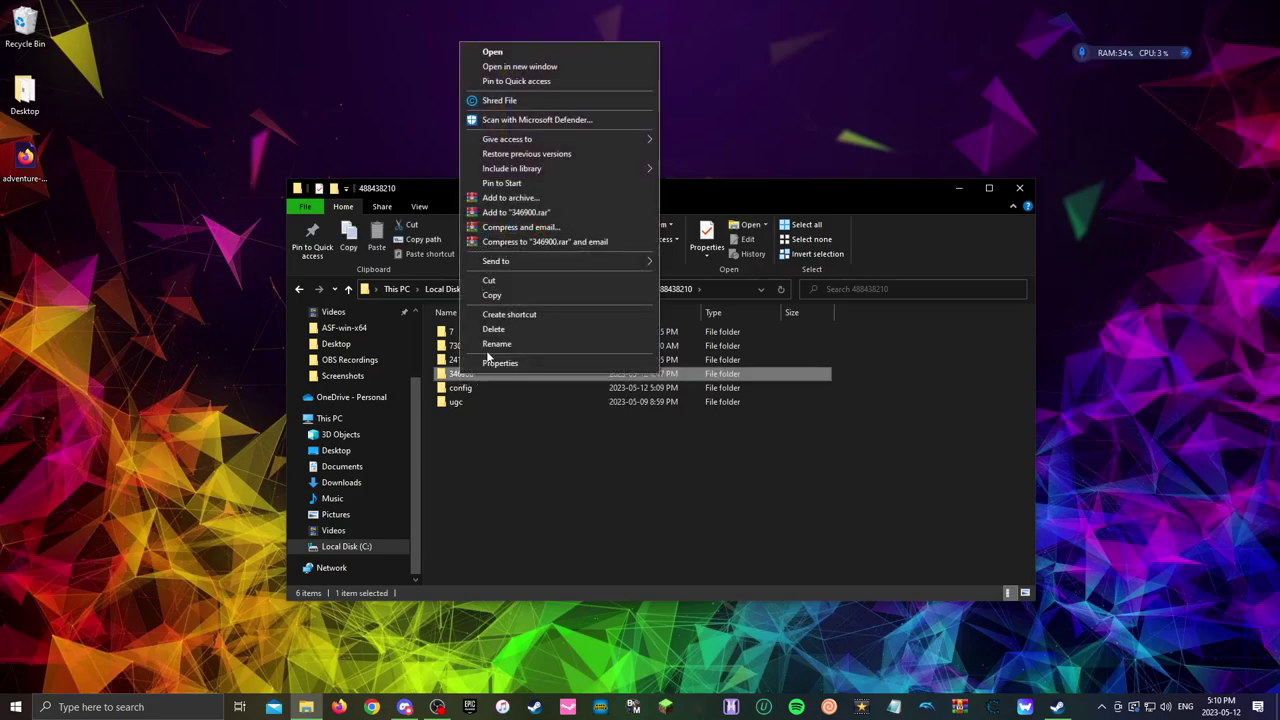
left_click(492, 329)
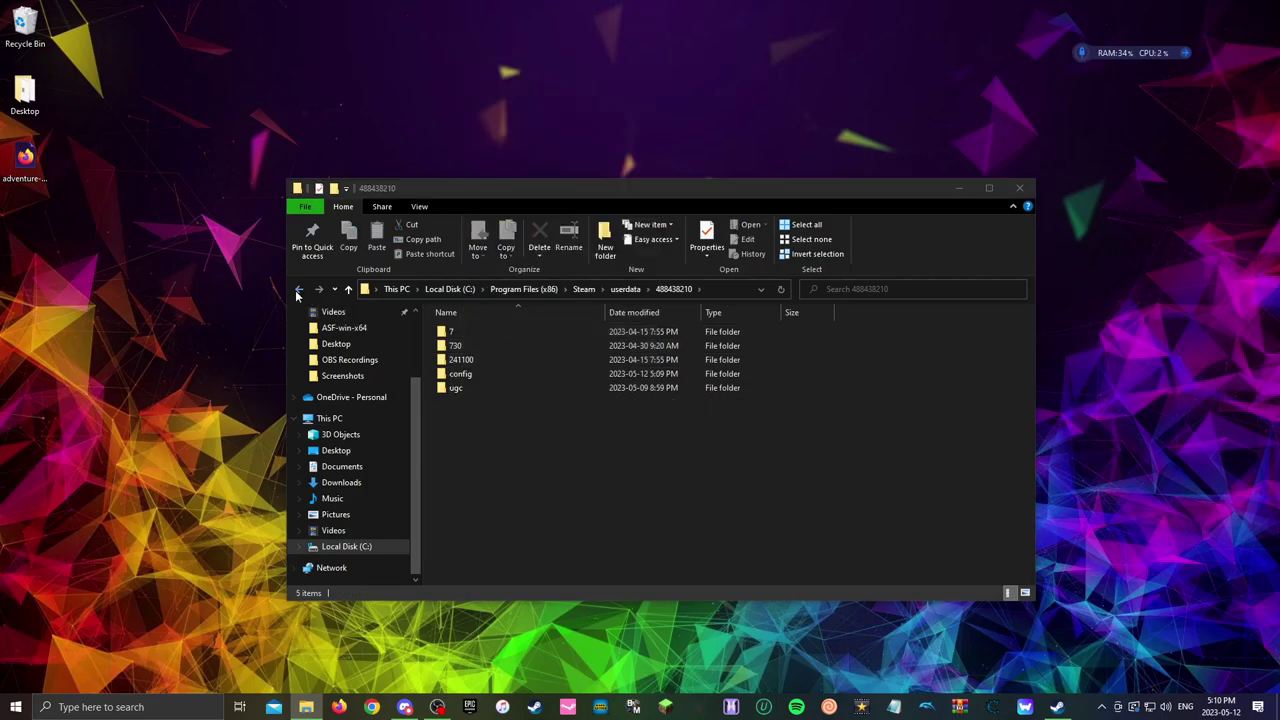
- Delete 346900 from the second account folder too and close File Explorer
left_click(298, 290)
double_click(475, 346)
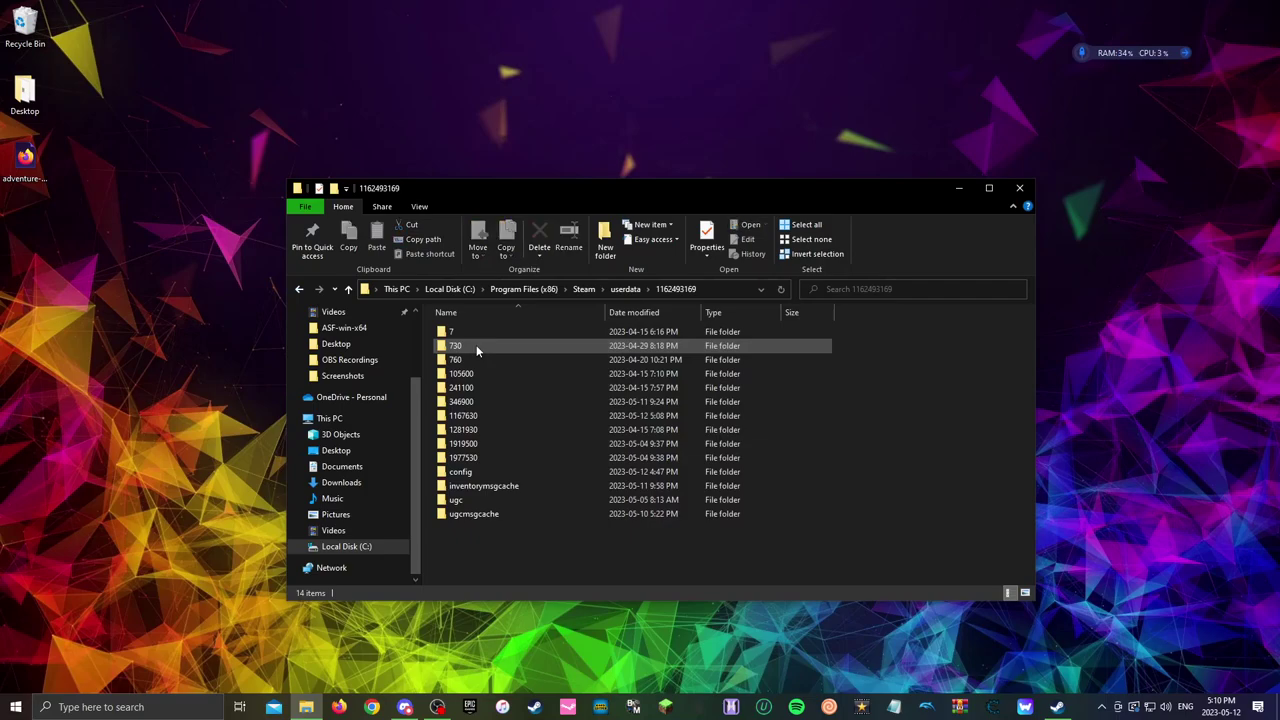
right_click(484, 402)
right_click(470, 403)
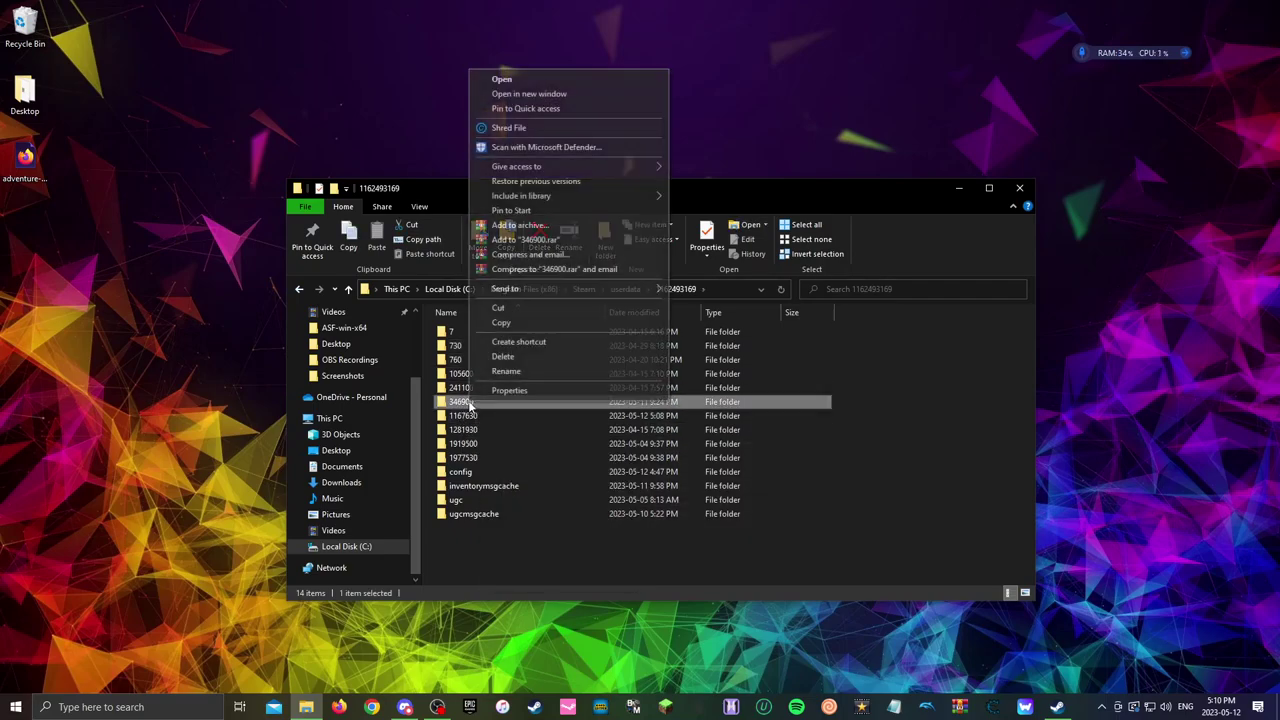
left_click(500, 362)
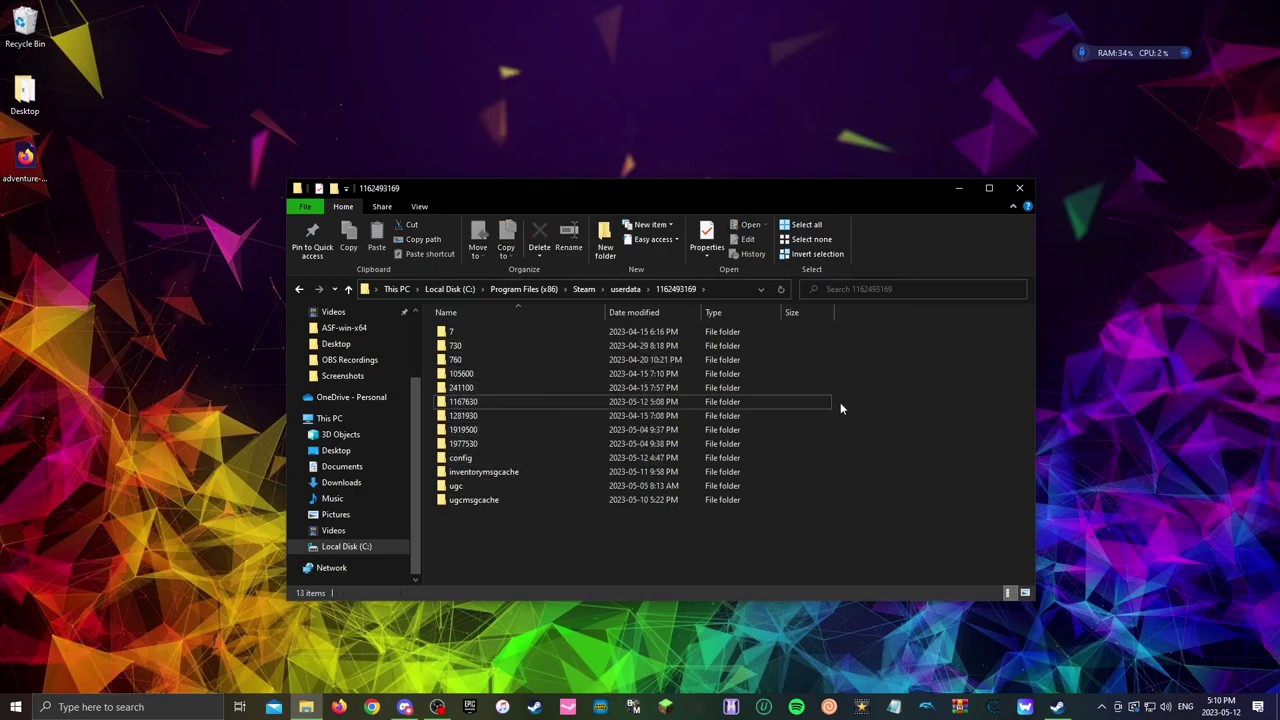
left_click(1020, 189)
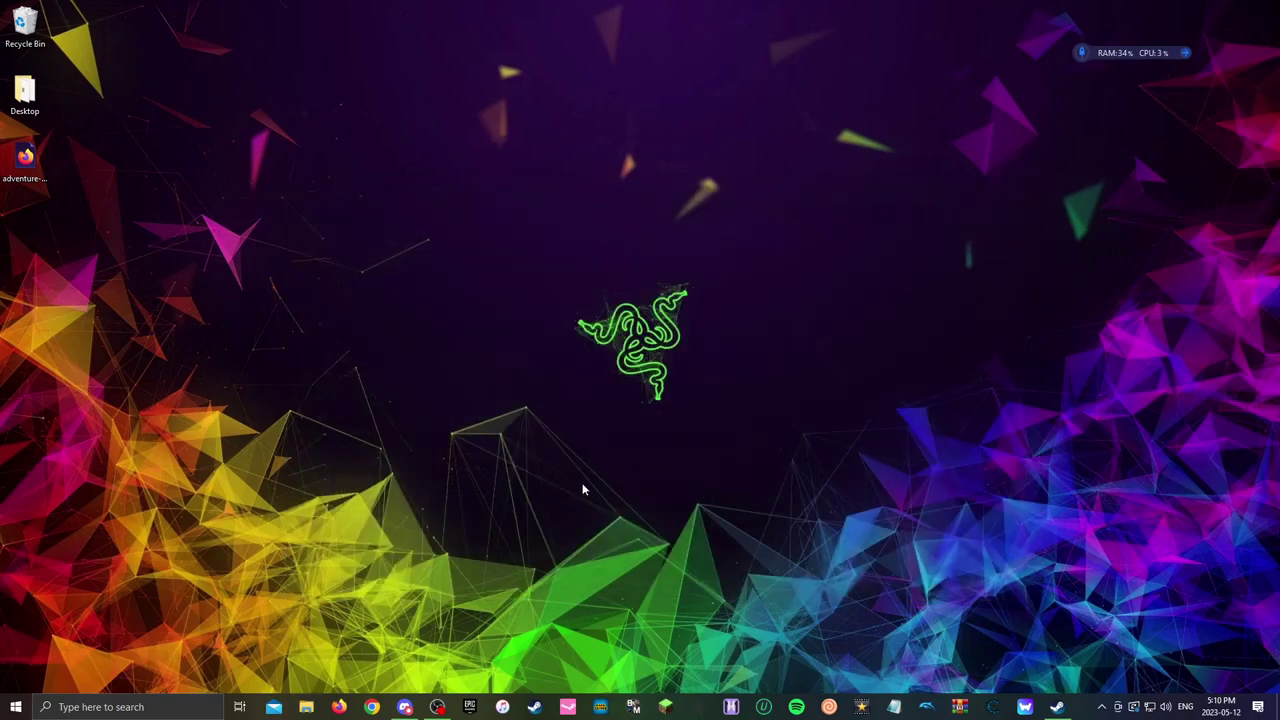
- Search 'registry editor' from the taskbar to launch Registry Editor
left_click(190, 706)
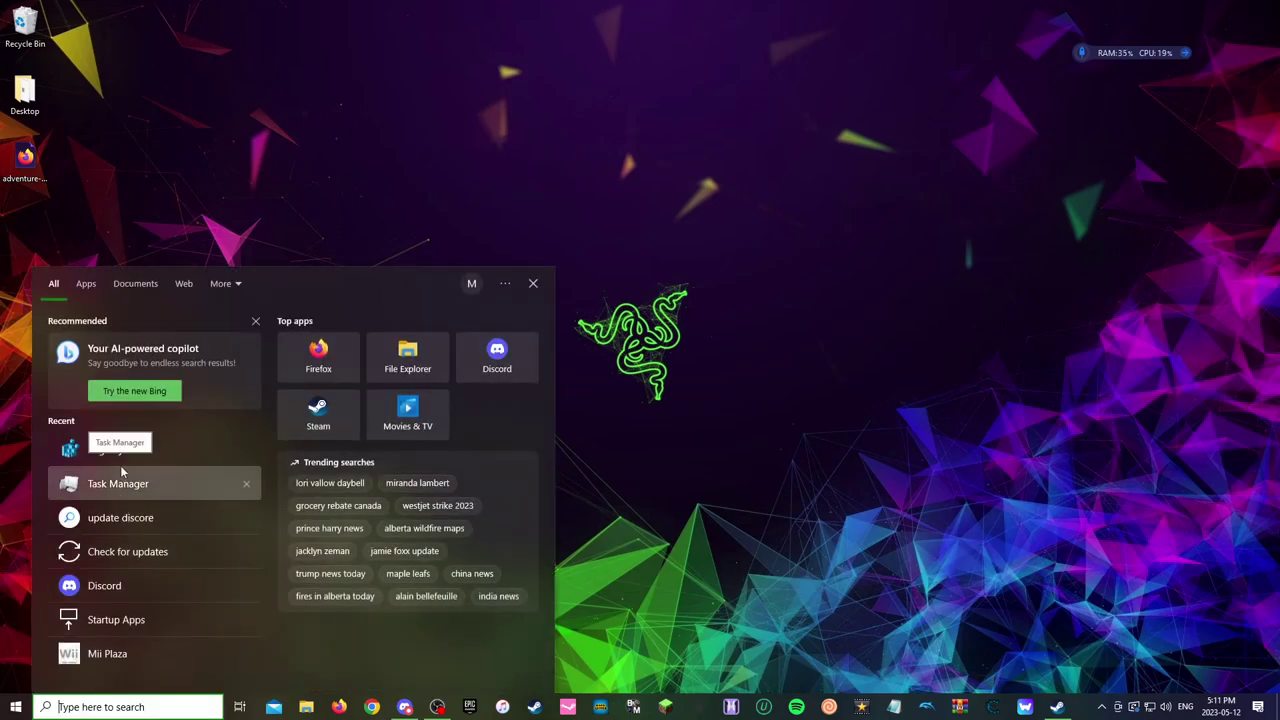
left_click(144, 454)
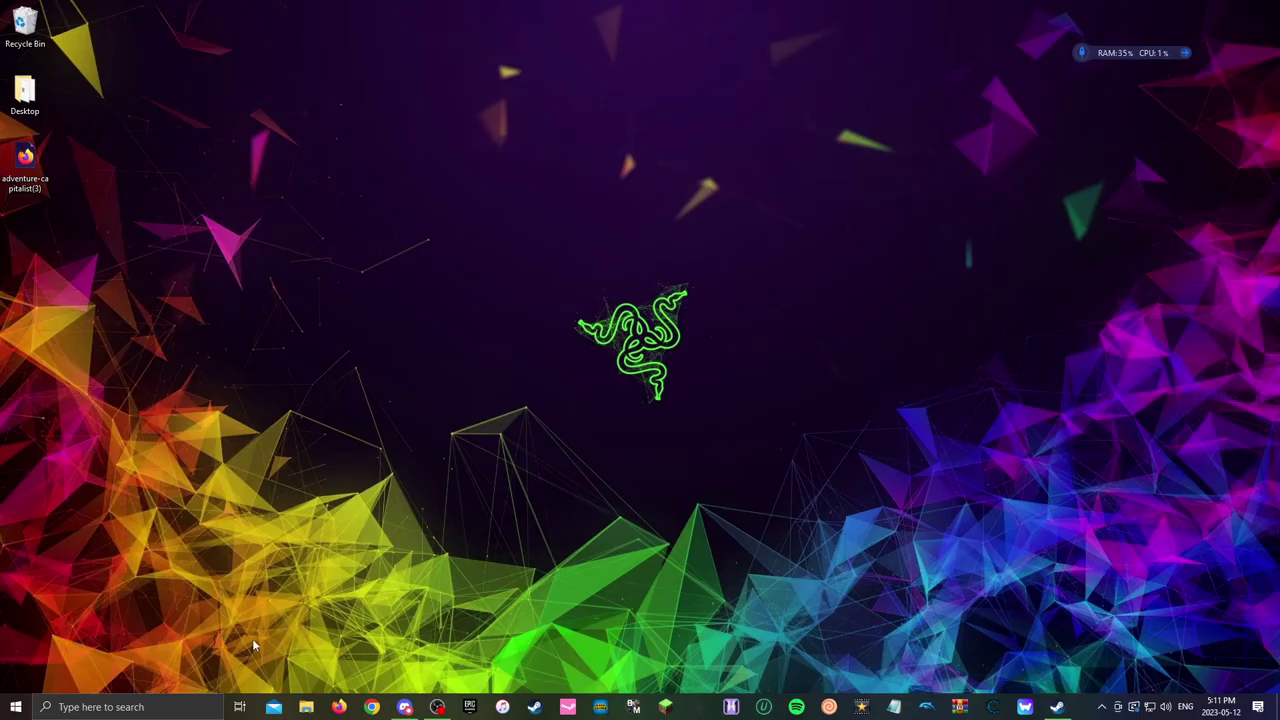
left_click(165, 707)
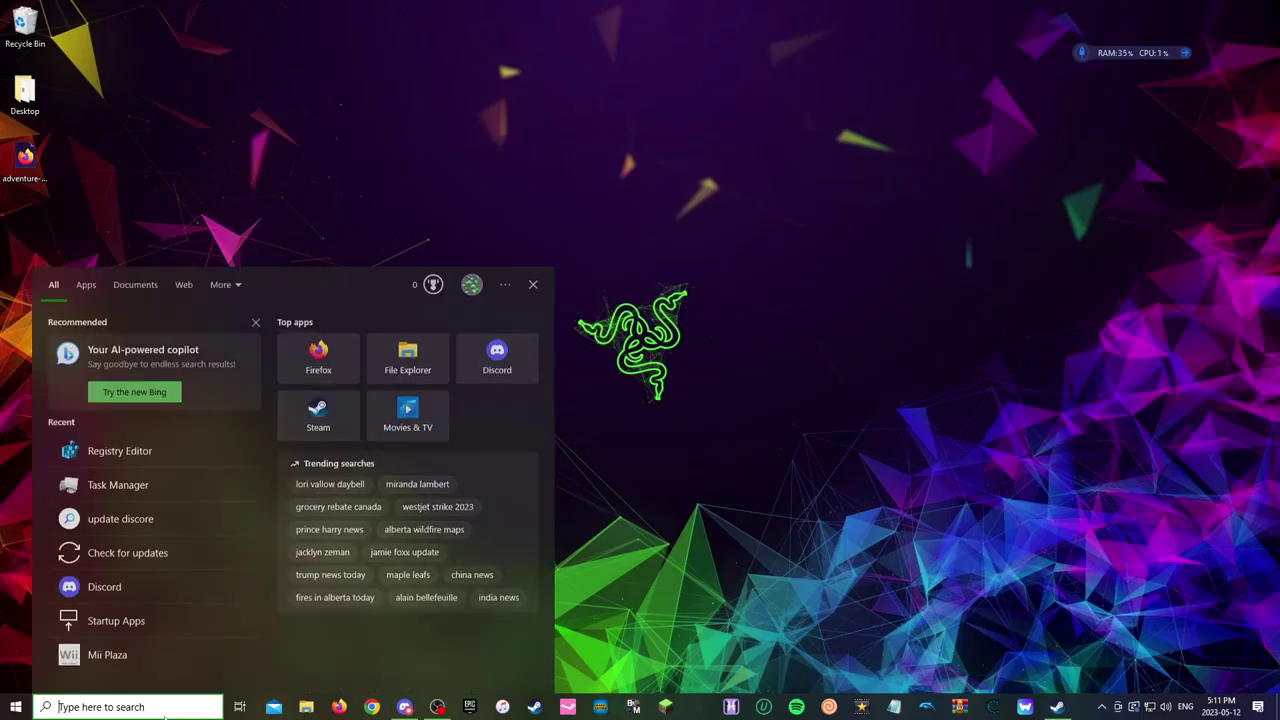
type("reg")
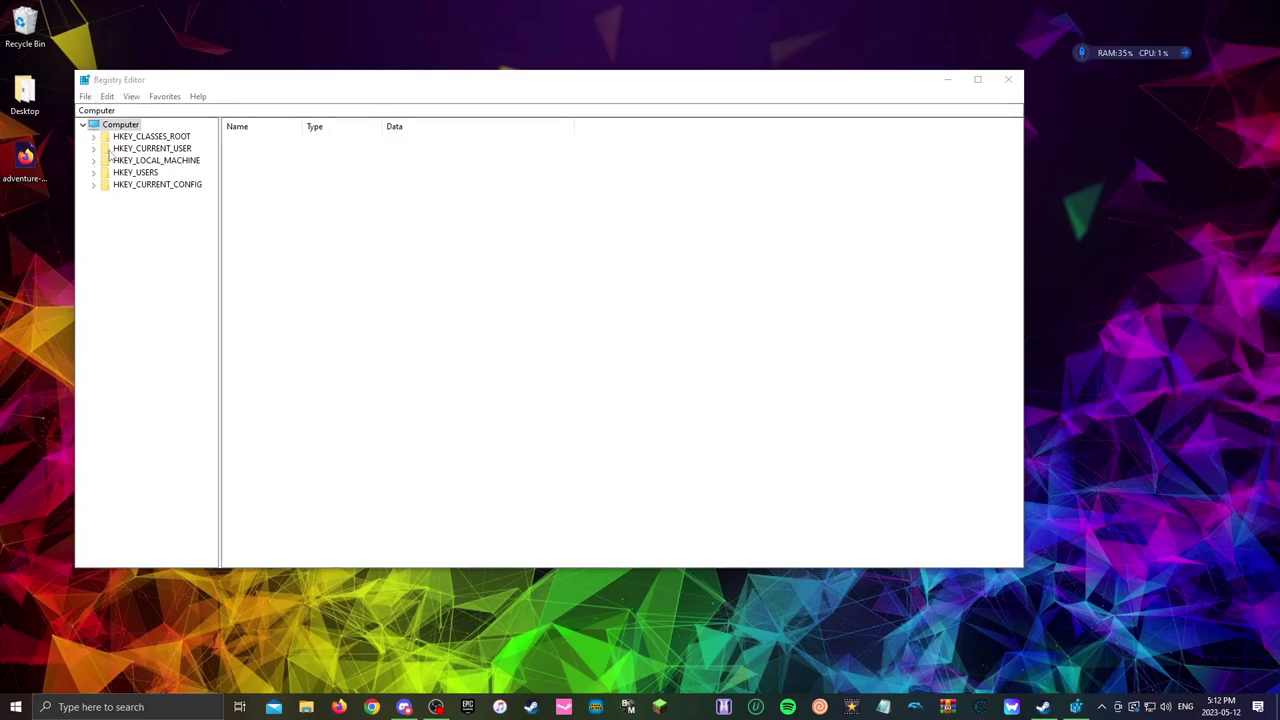
- Navigate to HKEY_CURRENT_USER\SOFTWARE\Hyper Hippo Productions Ltd.\AdCap! to view its values
left_click(93, 148)
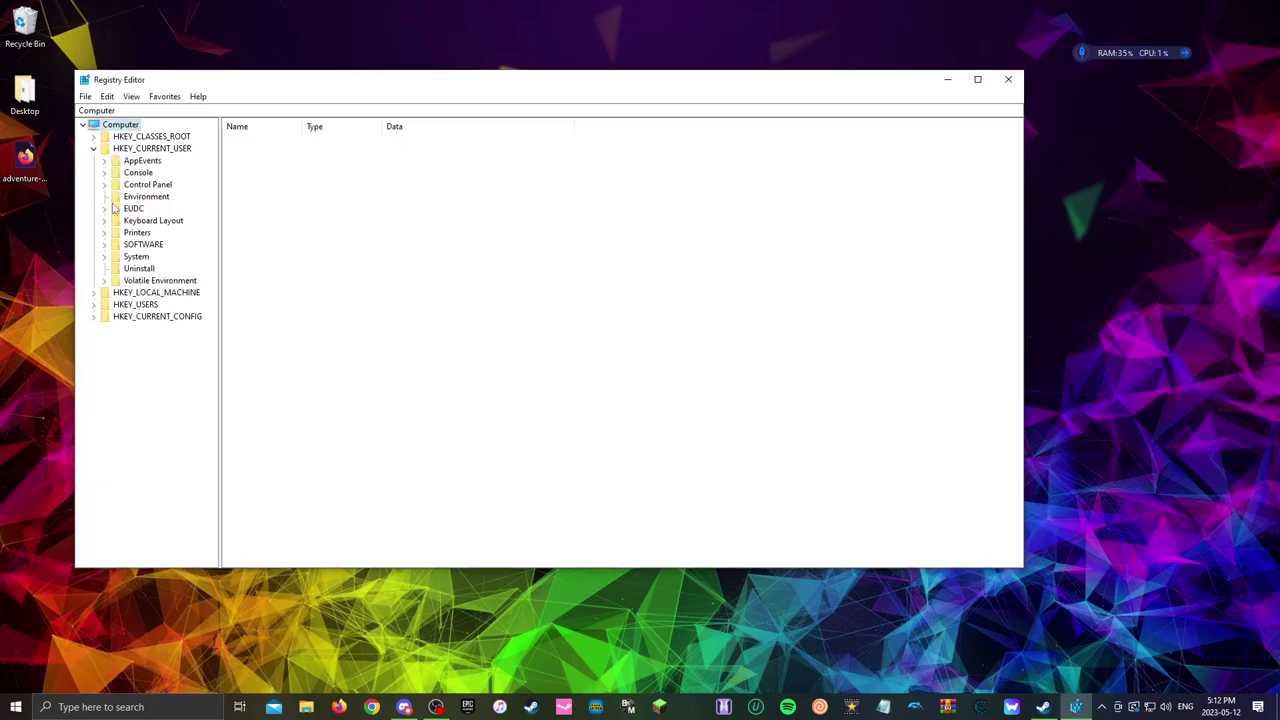
left_click(104, 245)
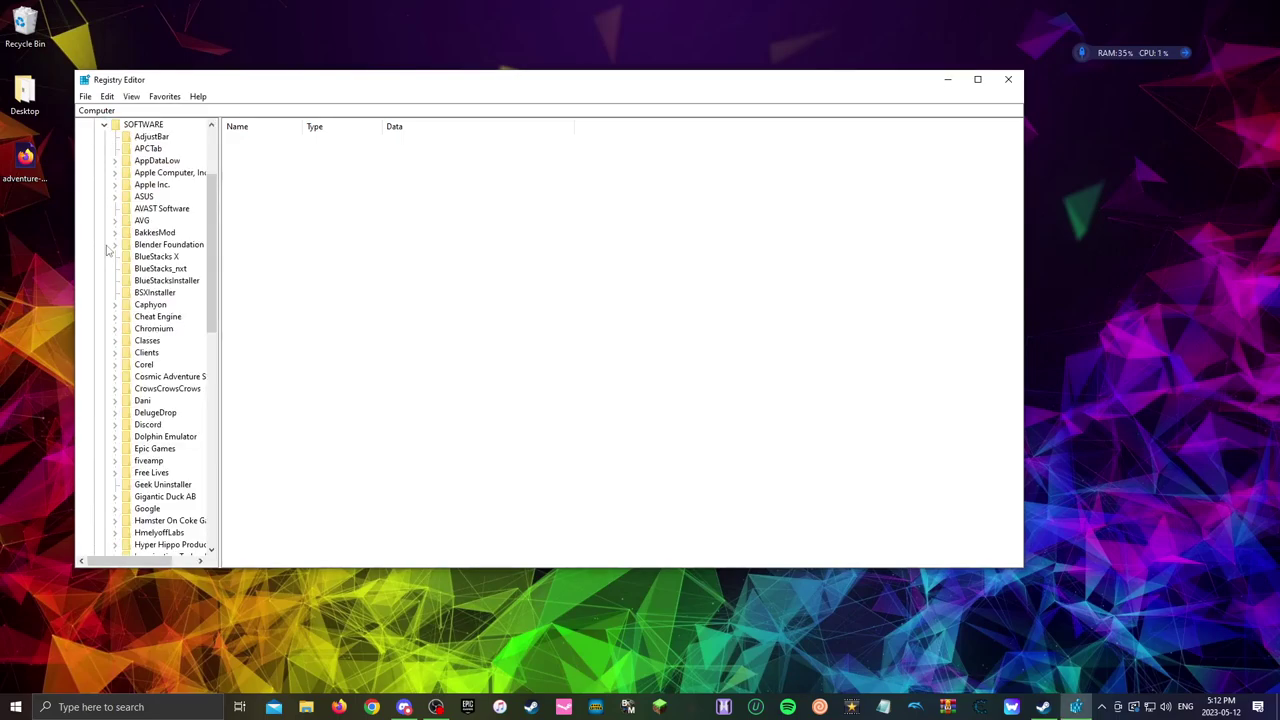
scroll(127, 211, "down", 7)
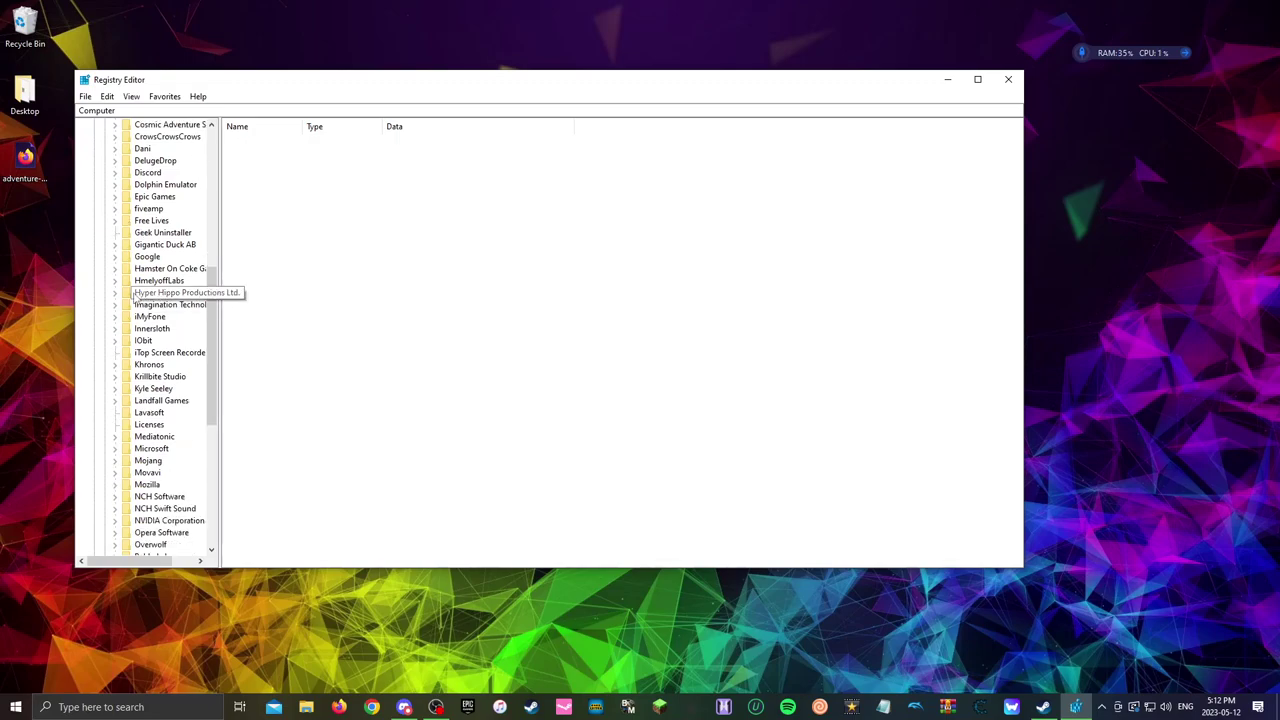
left_click(114, 292)
left_click(152, 305)
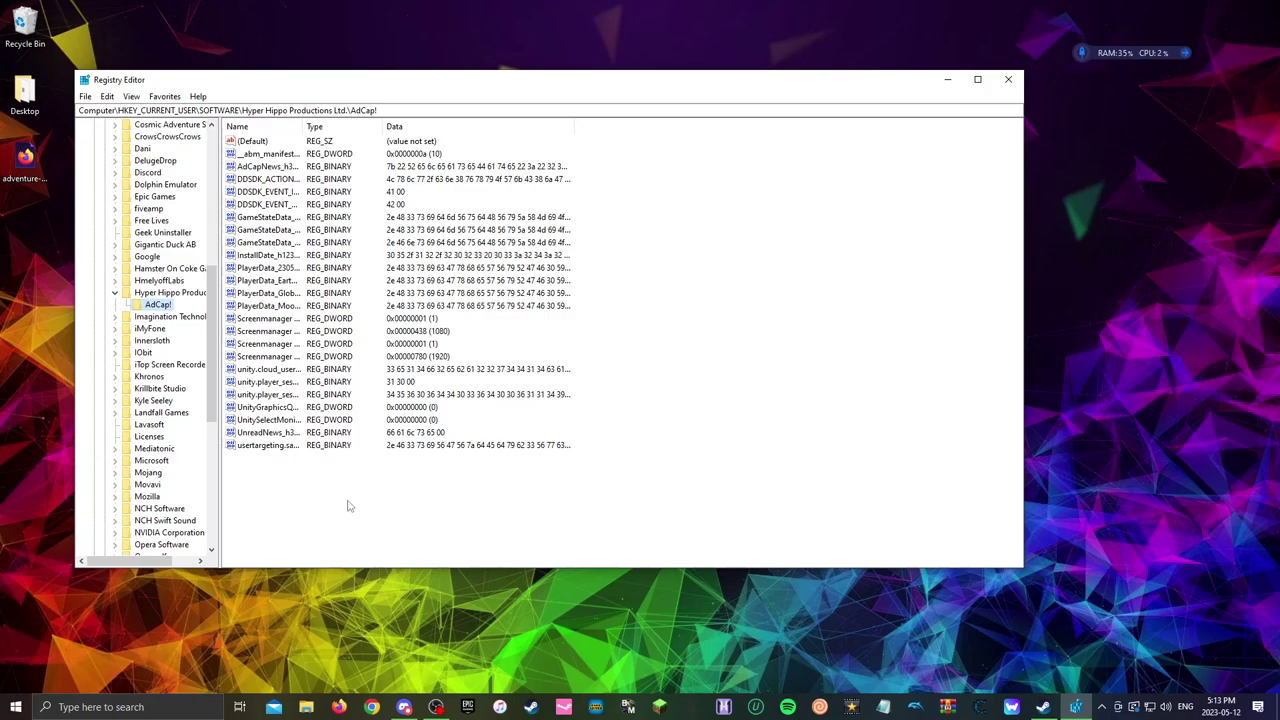
- Select all AdCap! values except (Default) and delete them, confirming Yes
left_click_drag(348, 505, 230, 155)
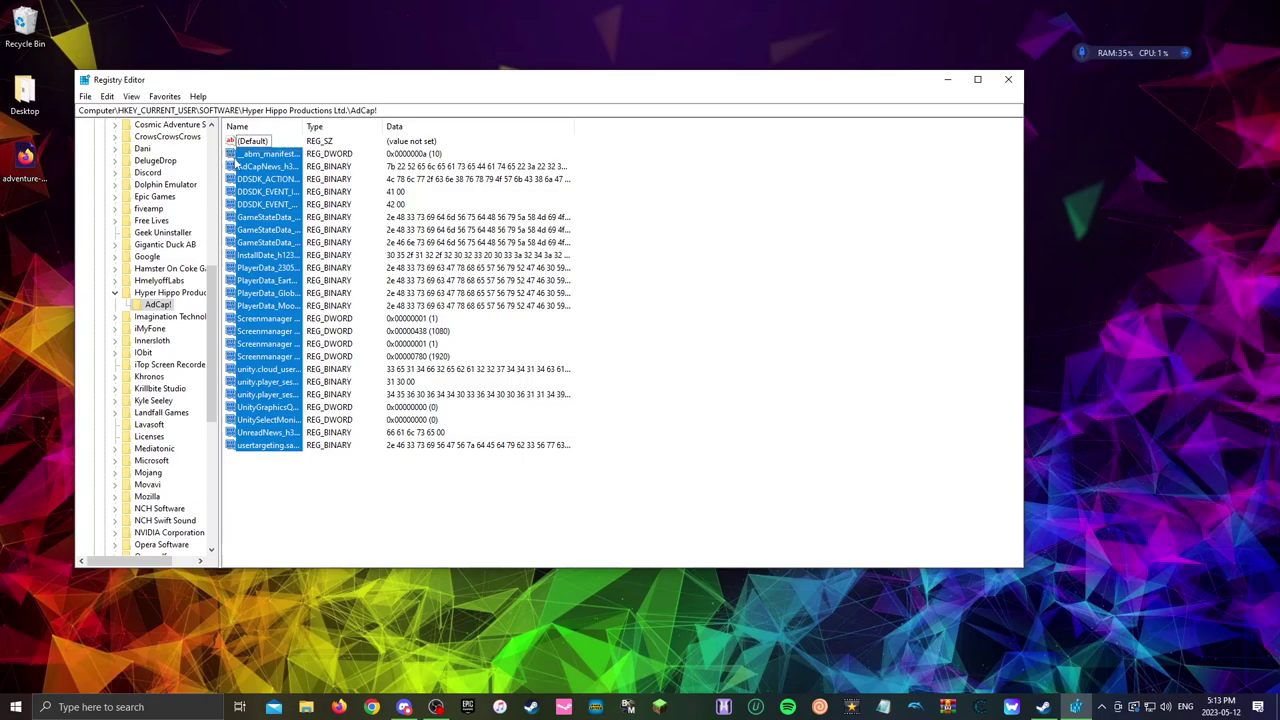
right_click(248, 158)
left_click(270, 201)
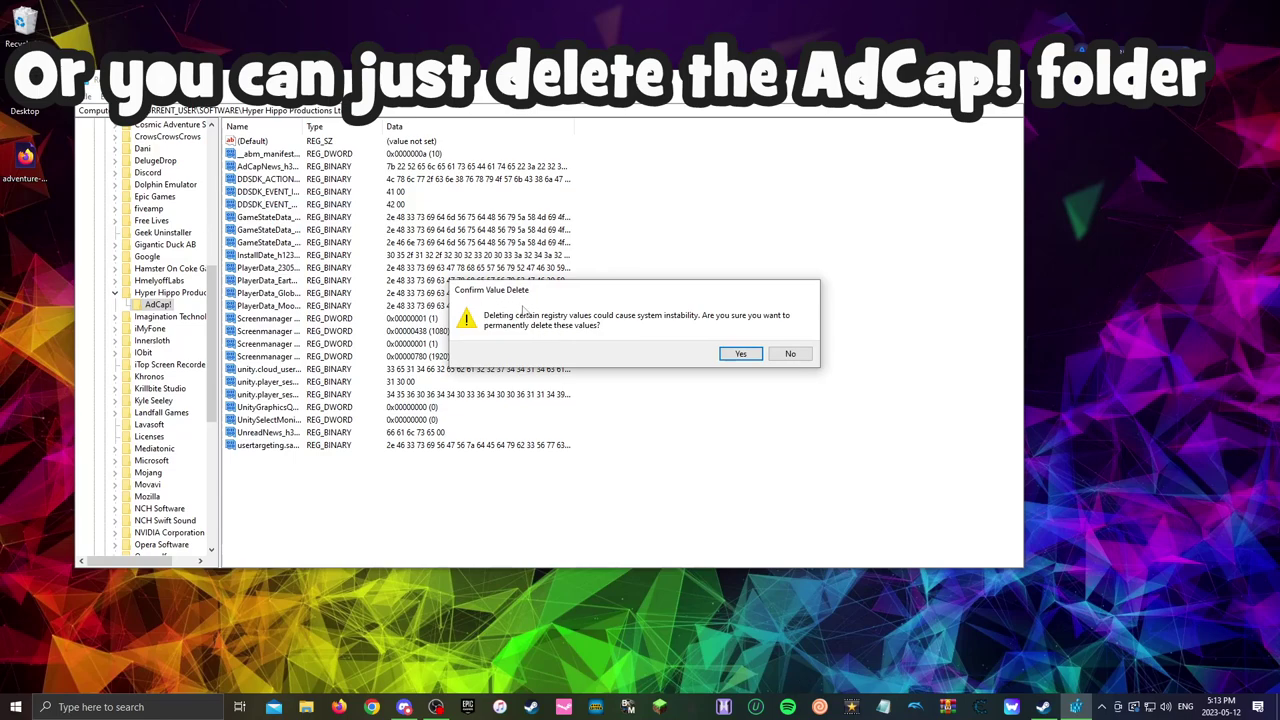
left_click(741, 355)
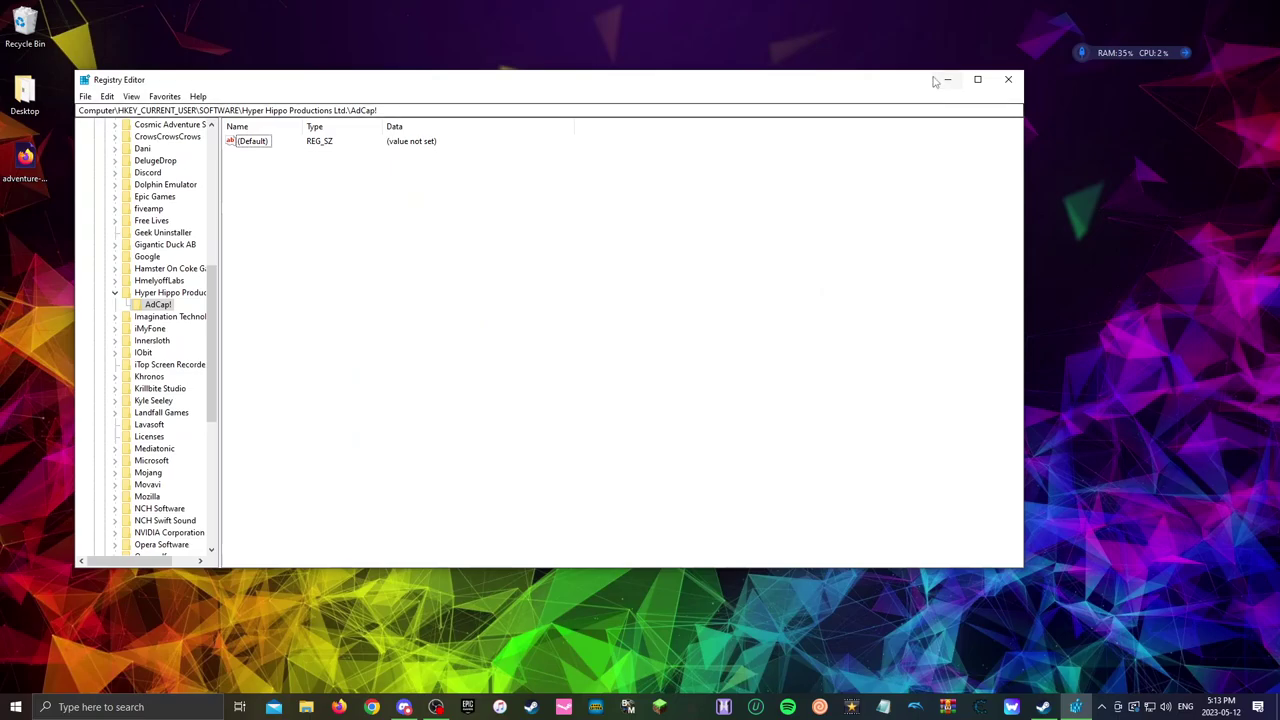
- Close Registry Editor and launch AdVenture Capitalist from the Steam library
left_click(1010, 81)
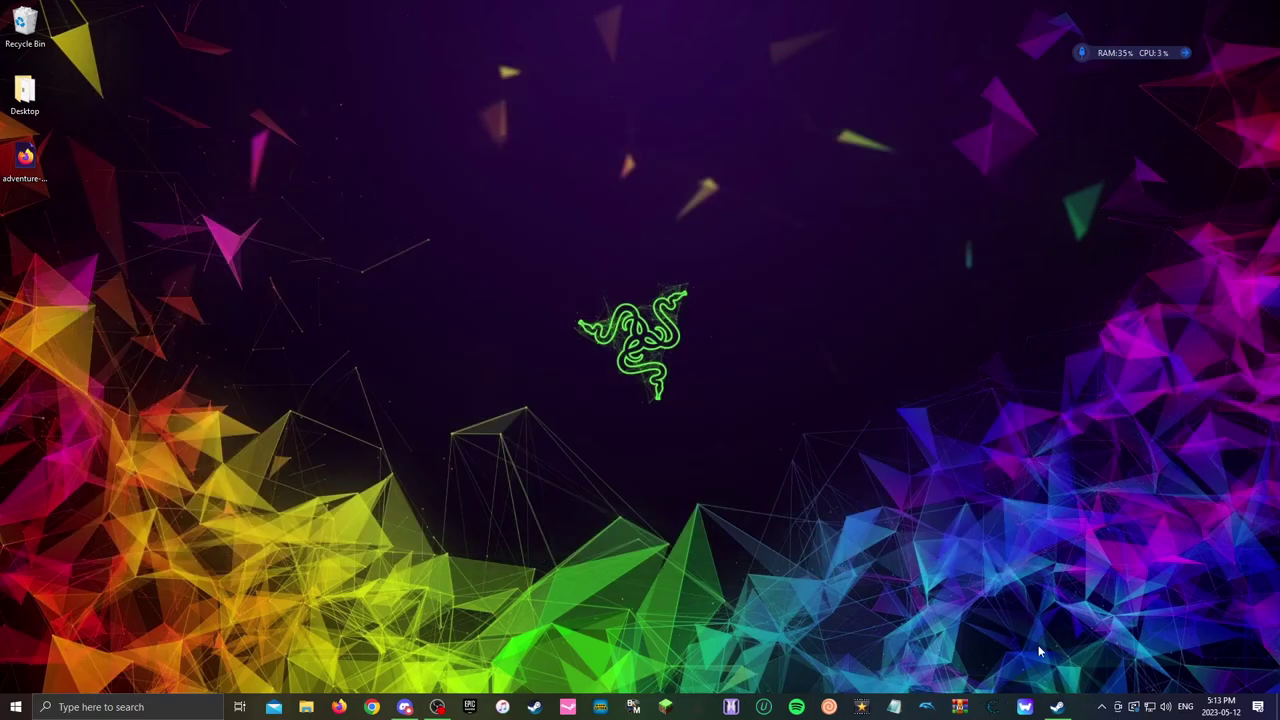
mouse_move(1057, 706)
left_click(1051, 676)
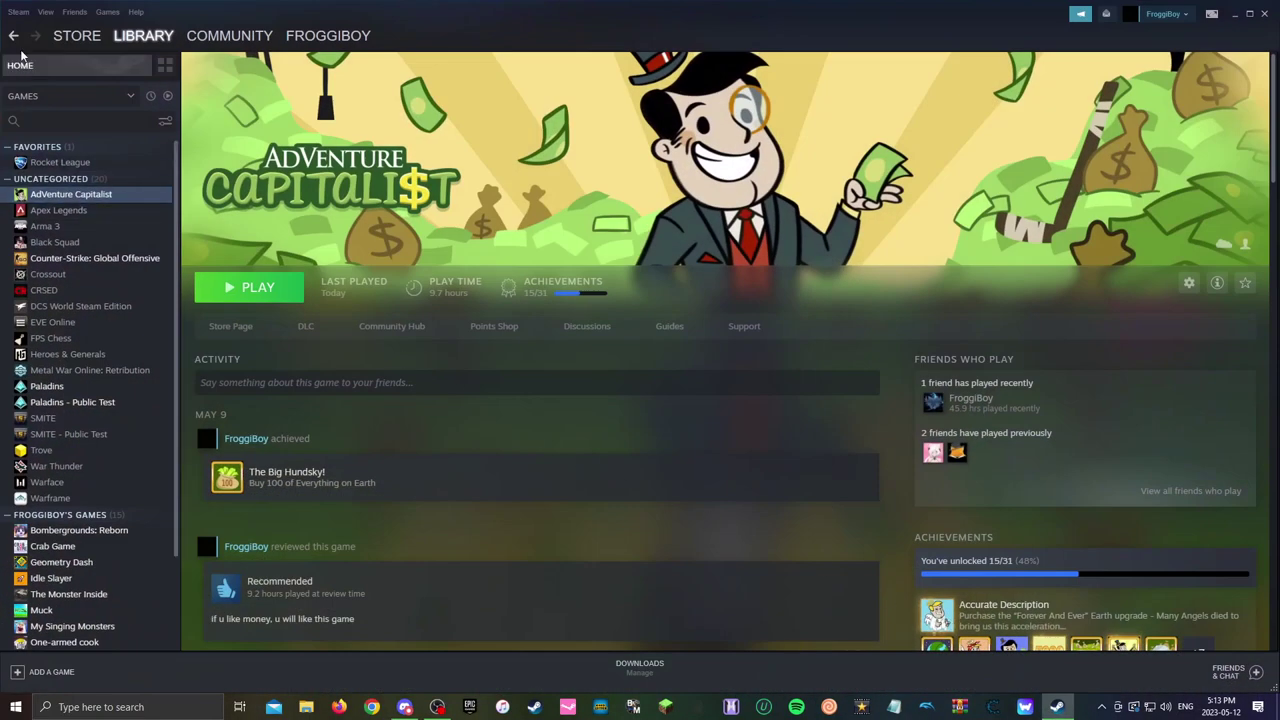
left_click(262, 288)
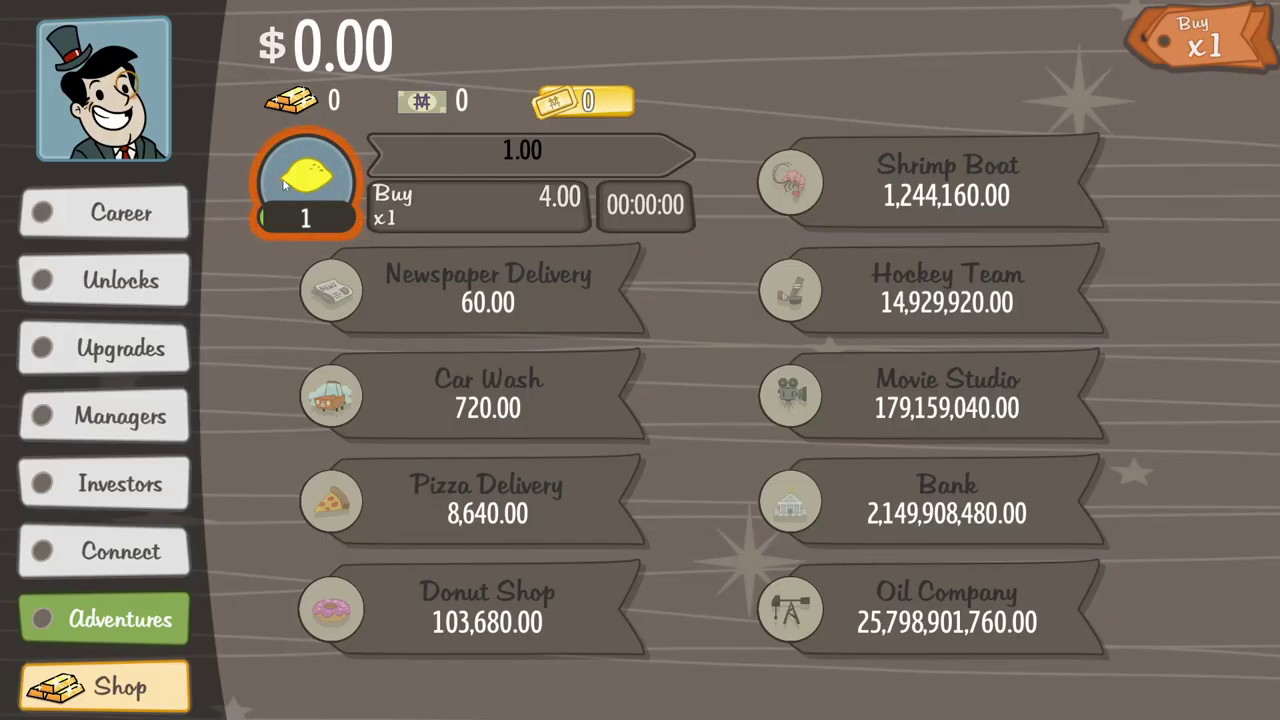
- Run lemon stand cycles from $0.00 and buy a second lemon stand
left_click(305, 181)
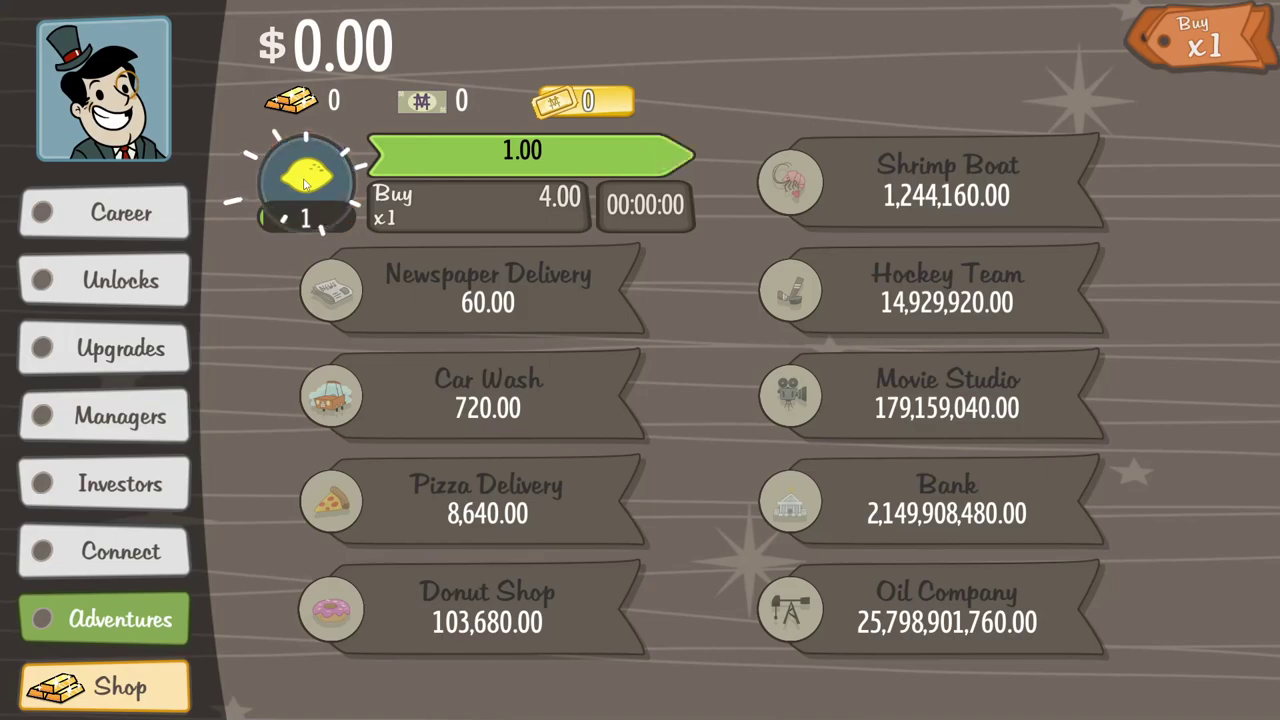
left_click(307, 180)
left_click(385, 200)
left_click(345, 177)
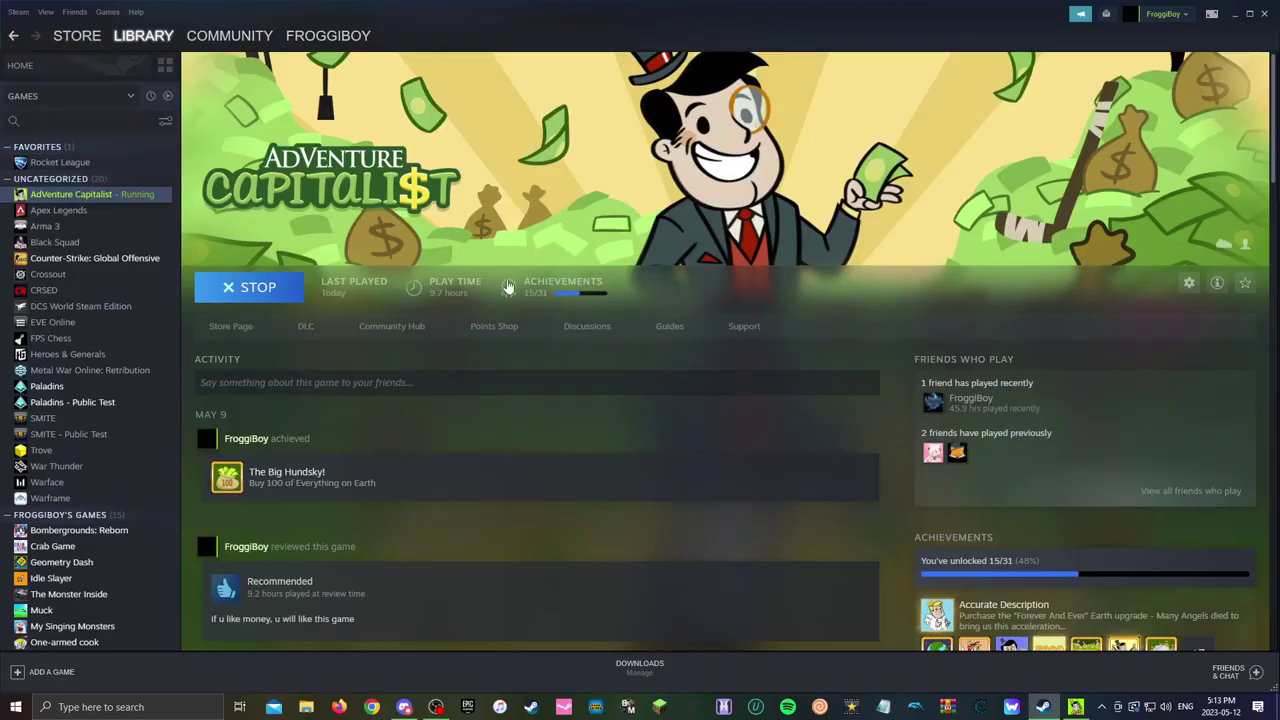
- Tick 'Enable Steam Cloud synchronization' in Steam's Cloud settings and apply with OK
left_click(15, 14)
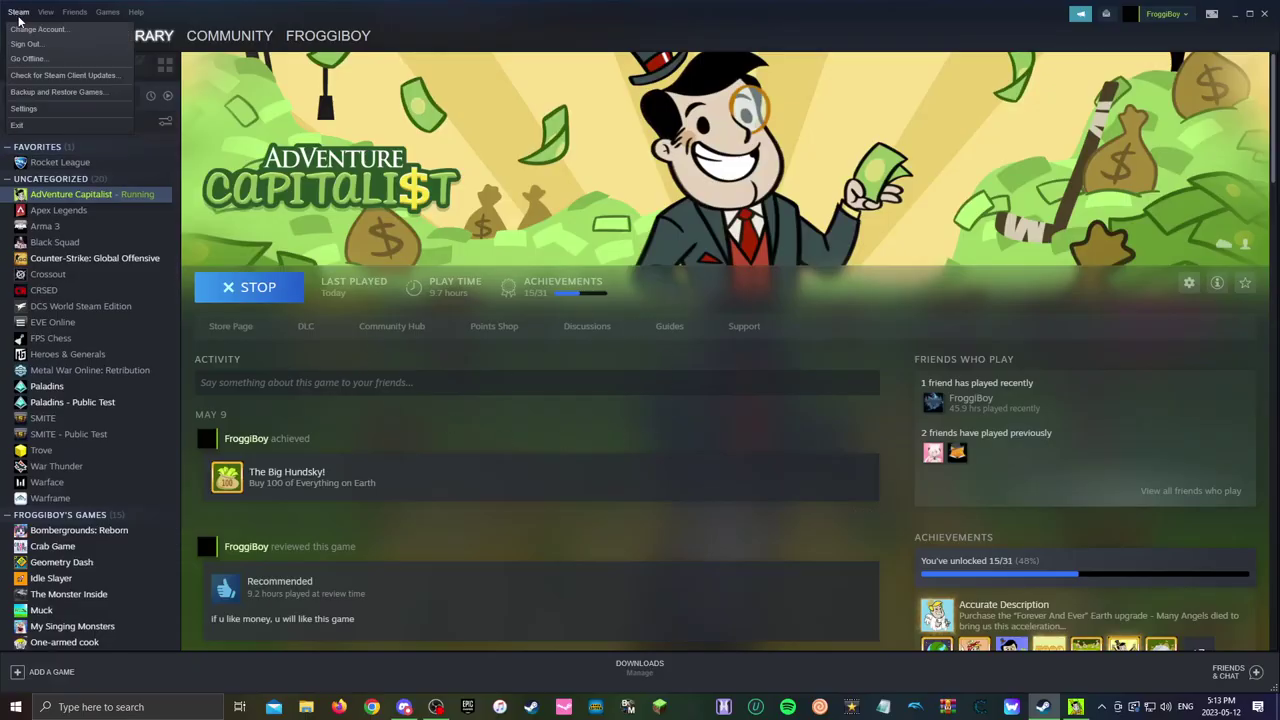
left_click(24, 109)
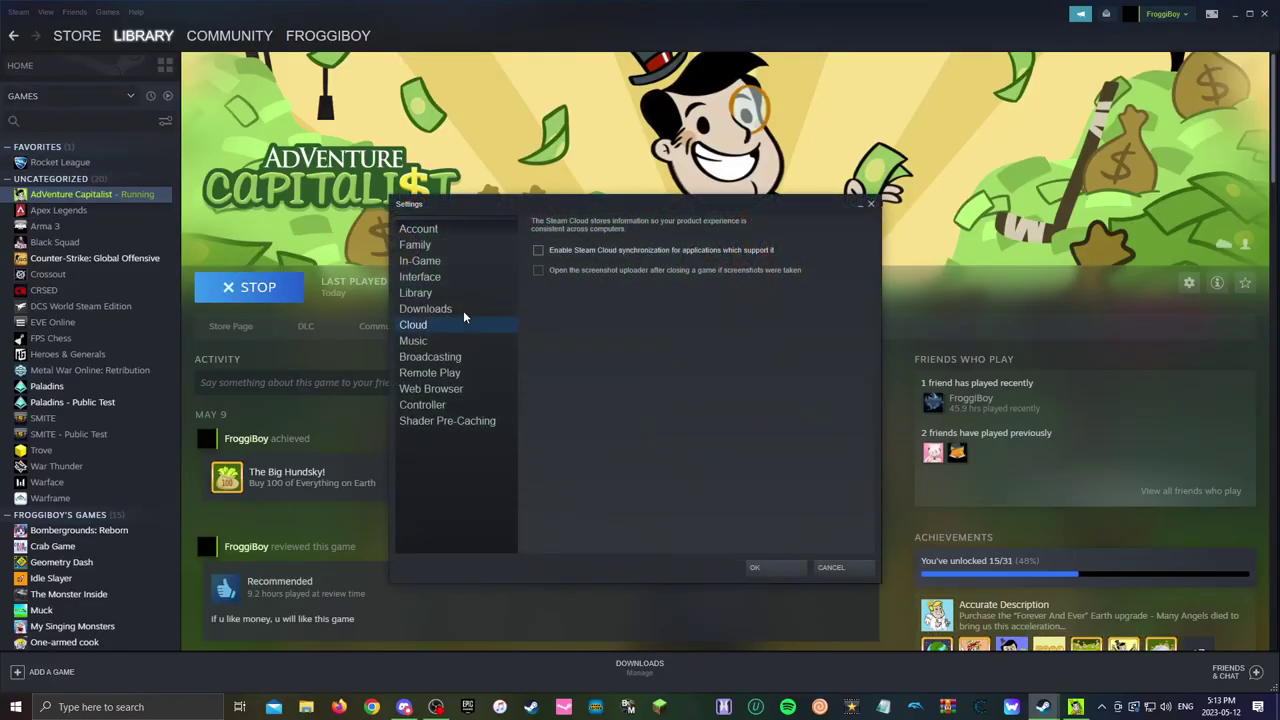
left_click(539, 251)
left_click(776, 568)
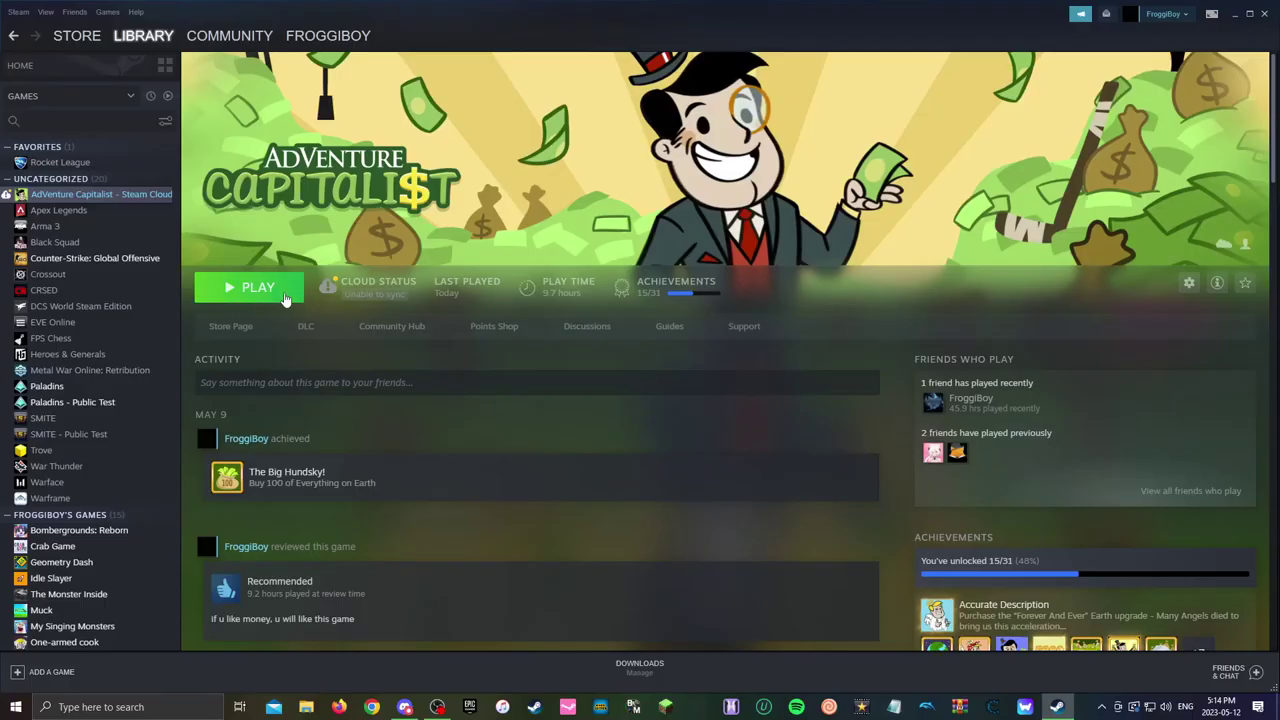
- Relaunch the game, keep the Local Save in the Cloud Conflict dialog, and start it
left_click(245, 288)
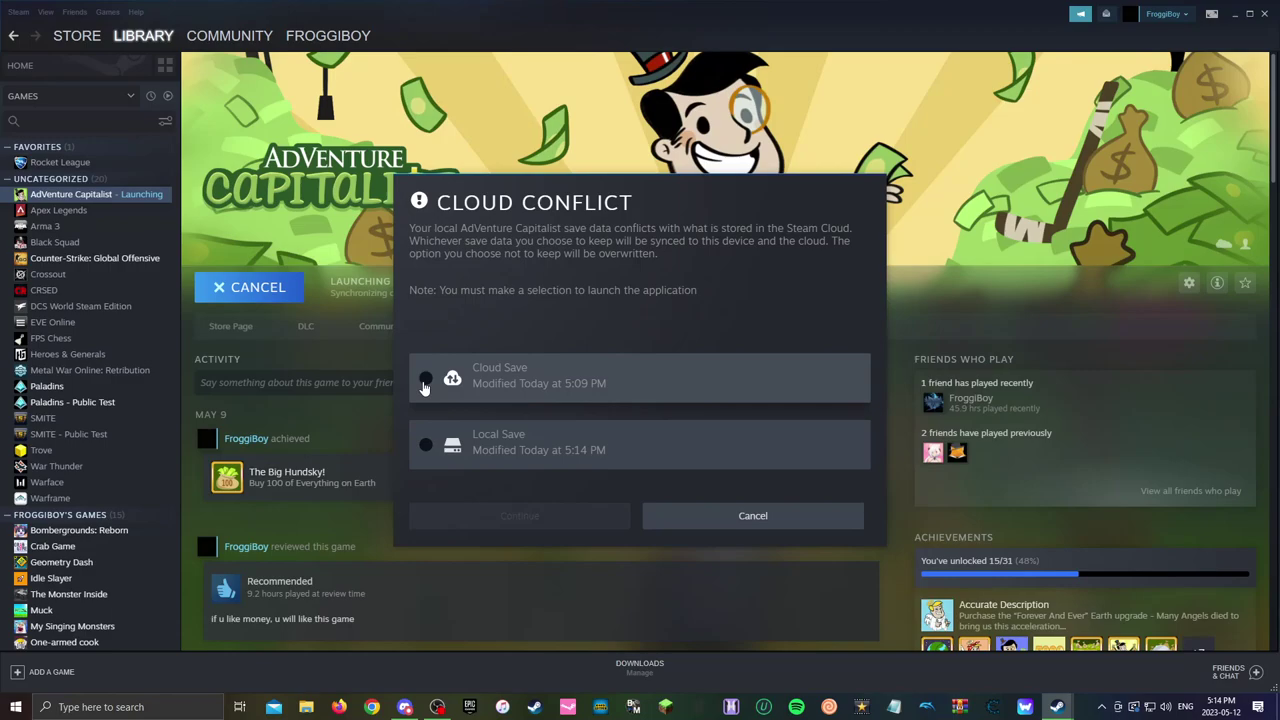
left_click(427, 448)
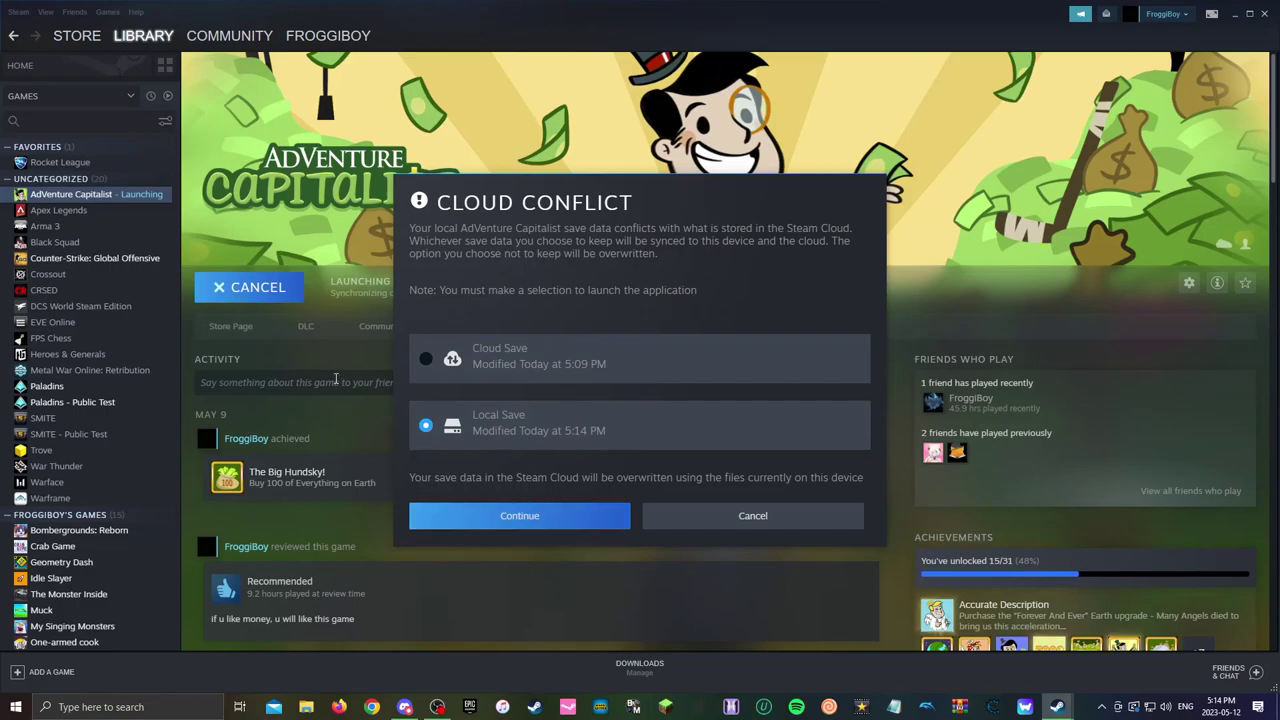
left_click(540, 516)
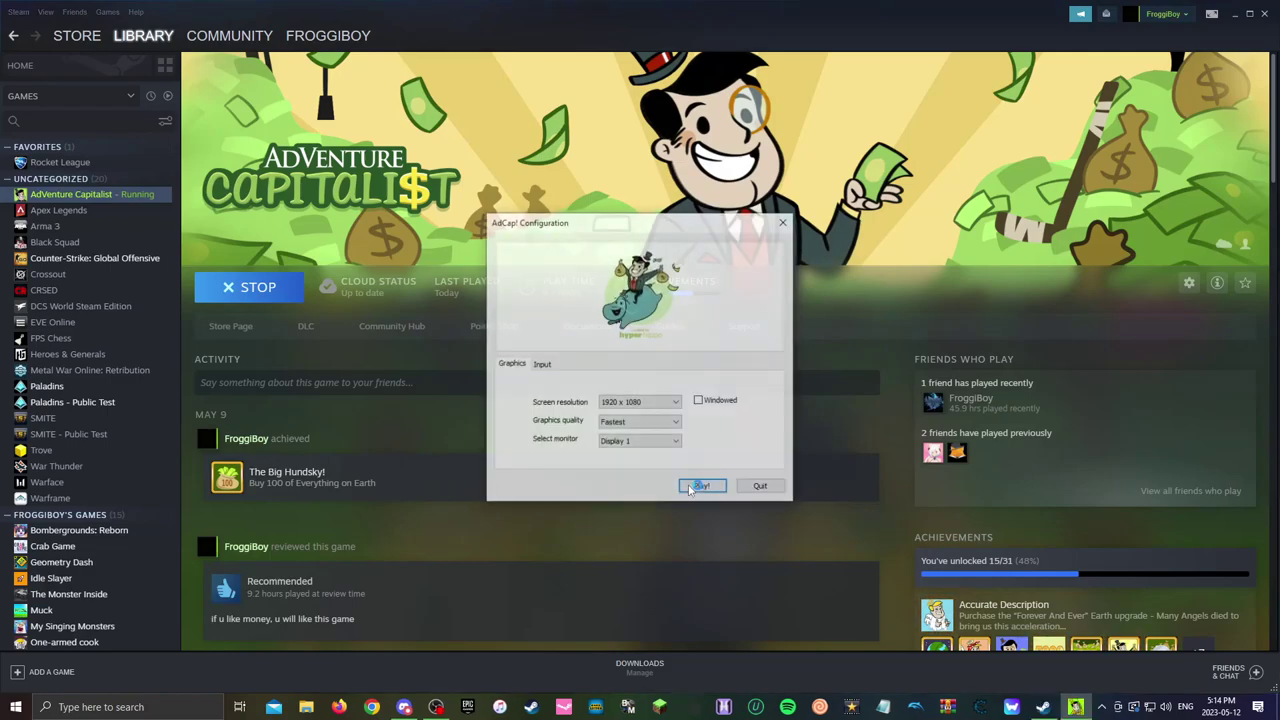
left_click(706, 492)
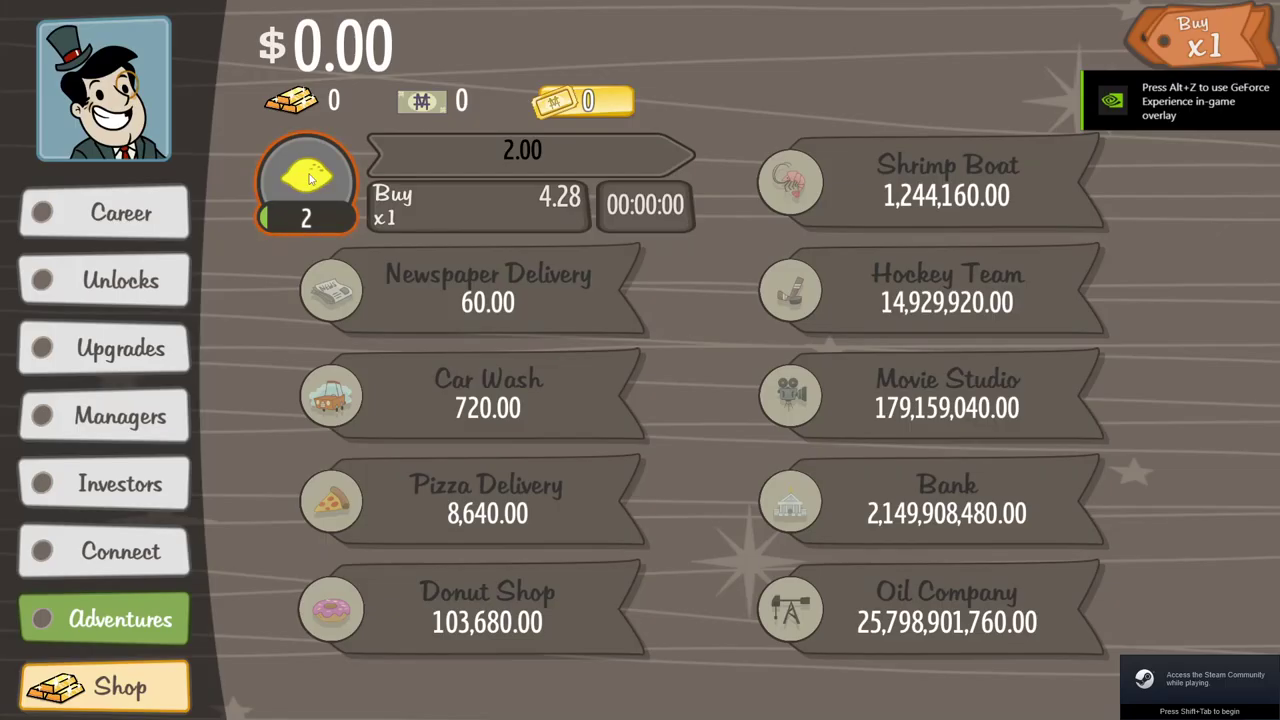